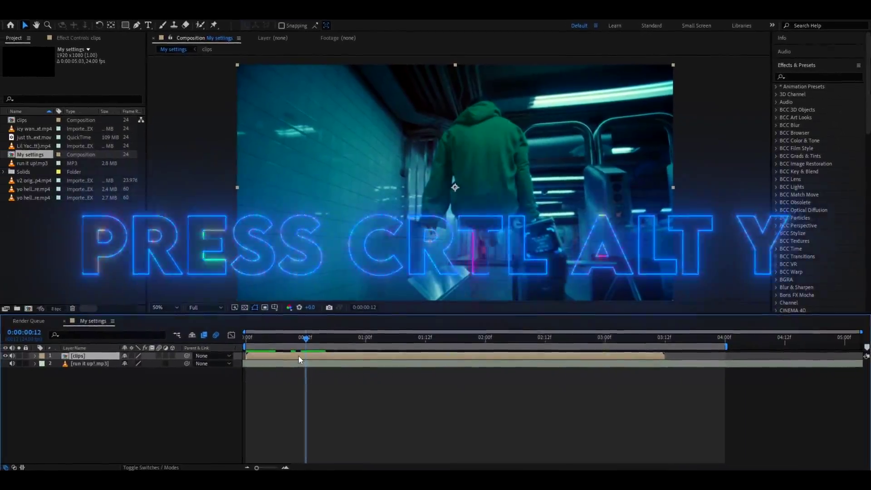
Step: Create a new adjustment layer and apply Deep Glow to it
{"action": "key", "text": "ctrl+alt+y"}
{"action": "left_click", "coordinate": [819, 77]}
{"action": "type", "text": "dee"}
{"action": "left_click_drag", "start_coordinate": [808, 125], "coordinate": [281, 356]}
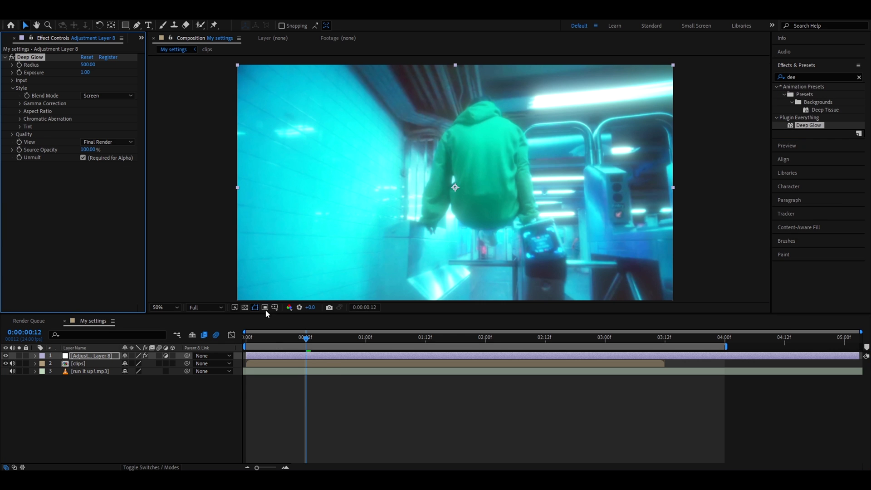
Step: Add S_Flicker to the adjustment layer with Amplitude 0.4
{"action": "left_click", "coordinate": [811, 77]}
{"action": "type", "text": "s_flicker"}
{"action": "double_click", "coordinate": [808, 94]}
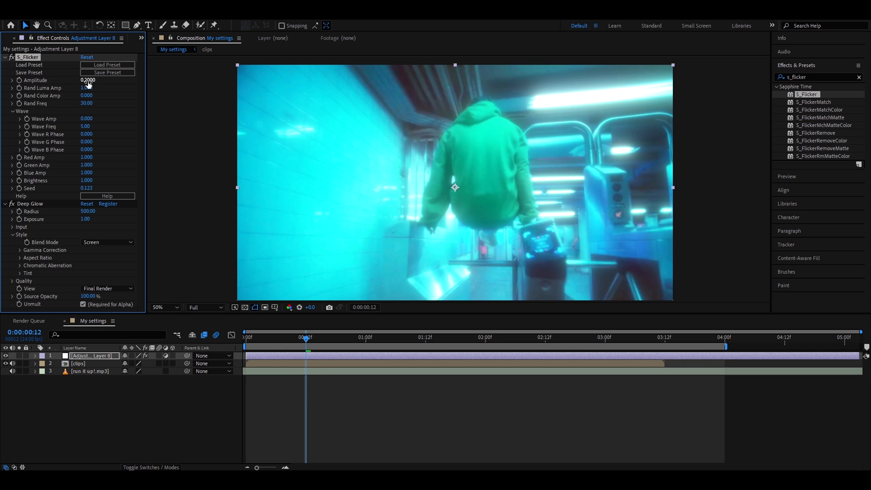
{"action": "left_click", "coordinate": [91, 80]}
{"action": "left_click", "coordinate": [90, 80]}
Step: Apply Find Edges to the adjustment layer with Invert checked
{"action": "left_click_drag", "start_coordinate": [815, 78], "coordinate": [641, 68]}
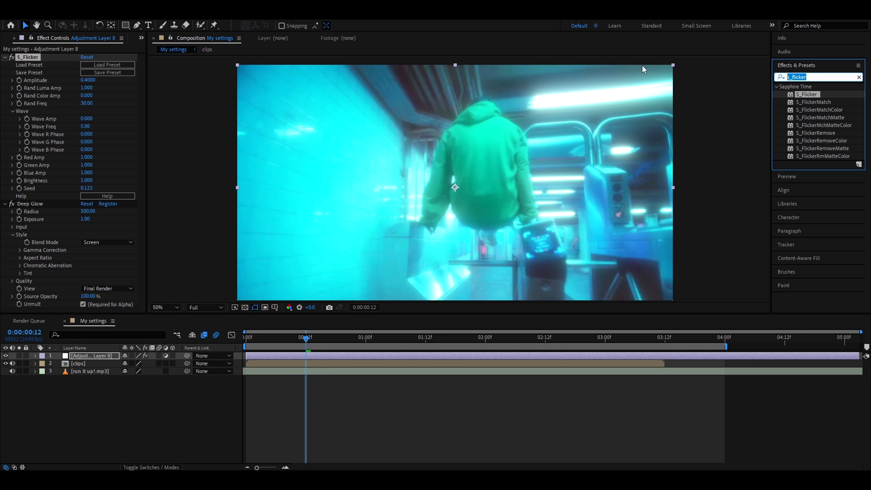
{"action": "type", "text": "find"}
{"action": "left_click_drag", "start_coordinate": [816, 94], "coordinate": [86, 64]}
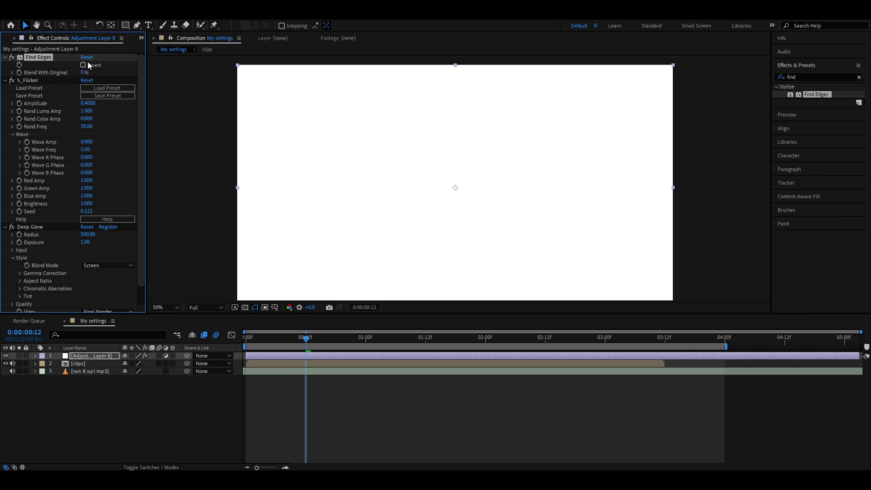
{"action": "left_click", "coordinate": [83, 65]}
Step: Apply the Invert effect to the adjustment layer
{"action": "left_click", "coordinate": [812, 77]}
{"action": "type", "text": "inve"}
{"action": "left_click_drag", "start_coordinate": [810, 156], "coordinate": [68, 58]}
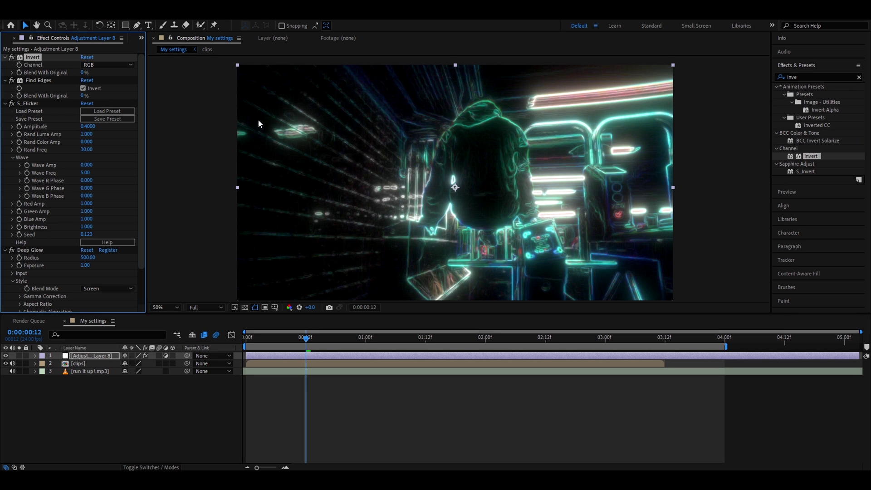
{"action": "left_click", "coordinate": [812, 76]}
Step: Apply Glow with a 38% threshold, radius 8 and intensity 0.7
{"action": "type", "text": "glow"}
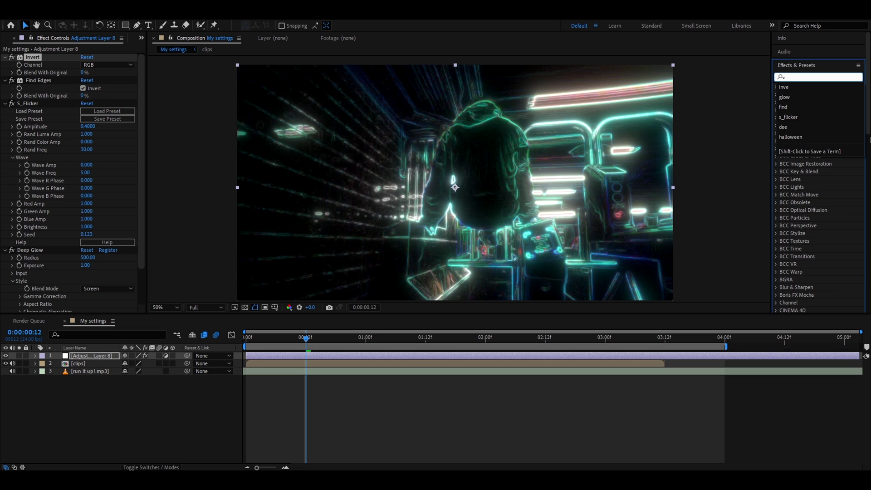
{"action": "scroll", "coordinate": [815, 185], "scroll_direction": "down", "scroll_amount": 10}
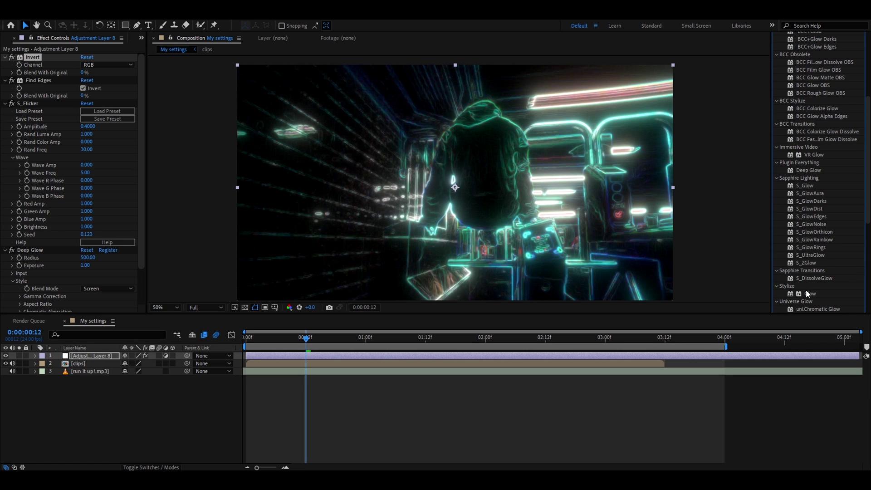
{"action": "left_click_drag", "start_coordinate": [806, 294], "coordinate": [86, 61]}
{"action": "left_click", "coordinate": [87, 72]}
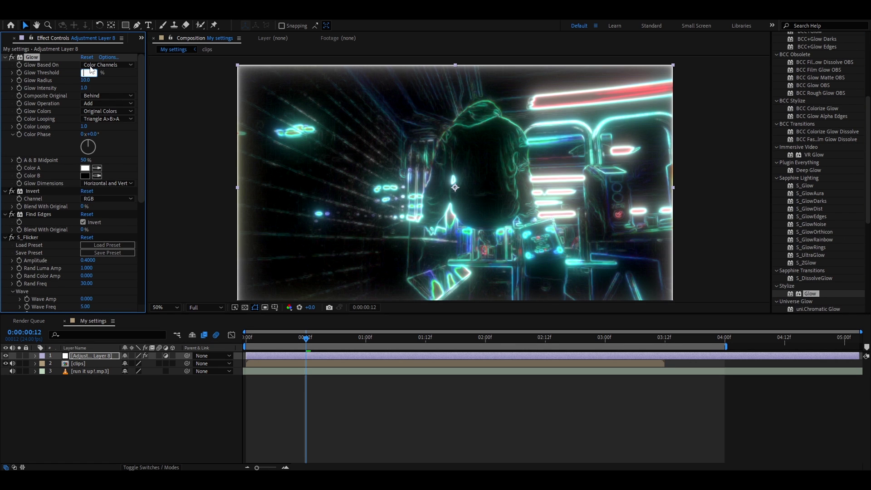
{"action": "left_click", "coordinate": [86, 81]}
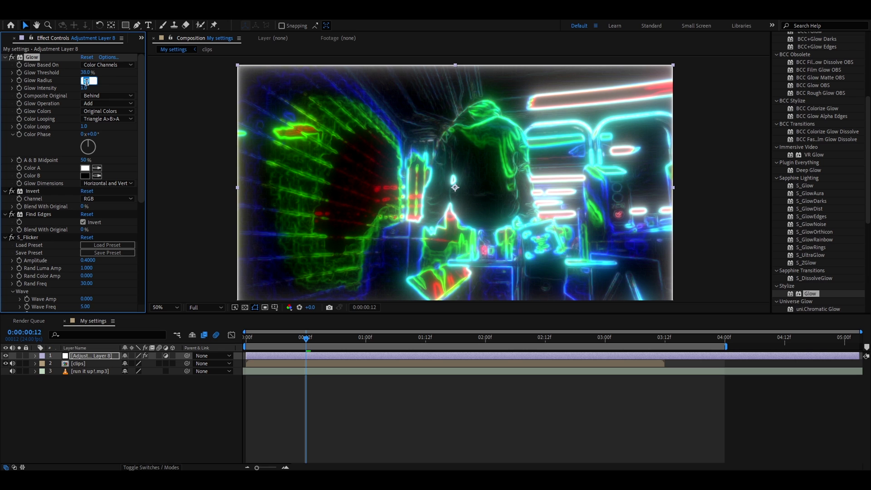
{"action": "type", "text": "8"}
{"action": "key", "text": "Return"}
{"action": "left_click", "coordinate": [83, 88]}
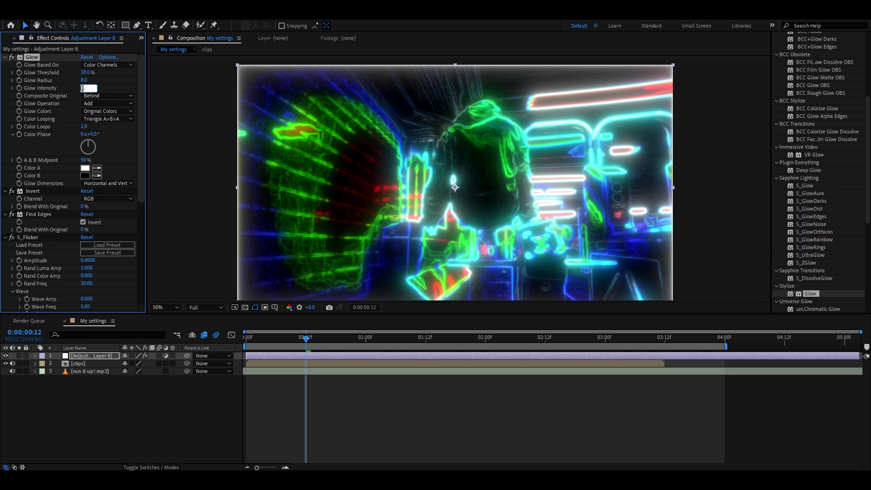
{"action": "key", "text": "Return"}
Step: Add S_MotionDetect and S_PseudoColor to the adjustment layer
{"action": "scroll", "coordinate": [816, 75], "scroll_direction": "up", "scroll_amount": 5}
{"action": "left_click_drag", "start_coordinate": [815, 77], "coordinate": [694, 80]}
{"action": "type", "text": "s_"}
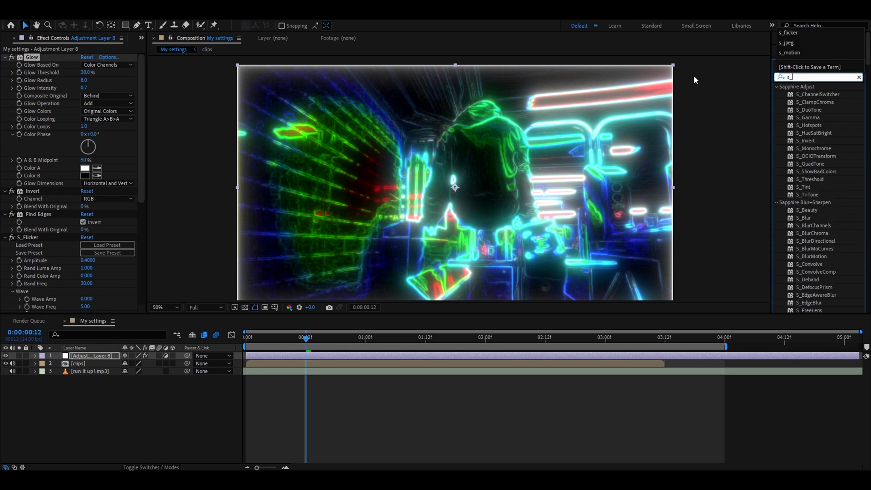
{"action": "type", "text": "motdet"}
{"action": "double_click", "coordinate": [814, 94]}
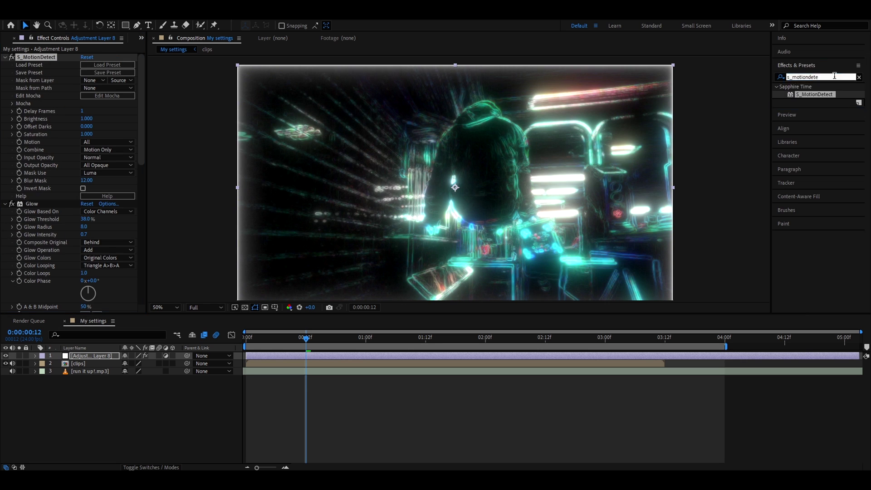
{"action": "left_click_drag", "start_coordinate": [832, 77], "coordinate": [701, 89]}
{"action": "type", "text": "s_pseudo"}
{"action": "double_click", "coordinate": [812, 94]}
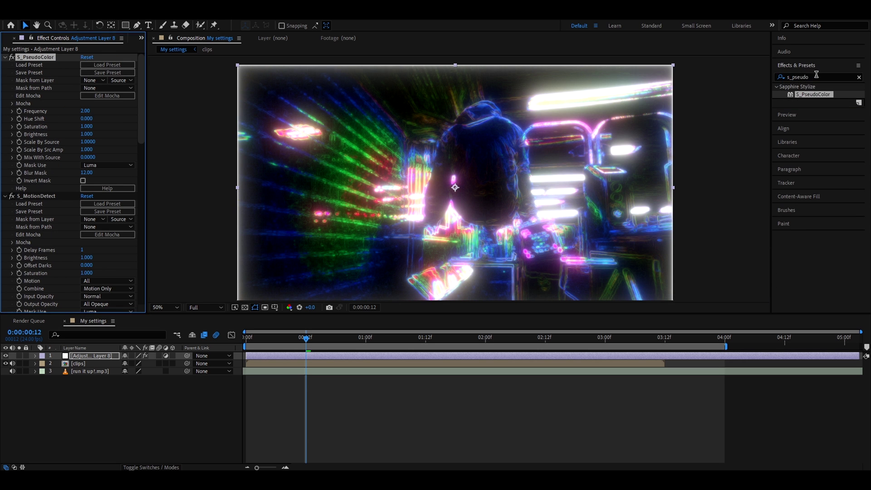
Step: Add a second Glow with threshold 77.6%, radius 39 and intensity 0.7
{"action": "left_click_drag", "start_coordinate": [816, 76], "coordinate": [709, 80]}
{"action": "type", "text": "glow"}
{"action": "scroll", "coordinate": [817, 229], "scroll_direction": "down", "scroll_amount": 4}
{"action": "scroll", "coordinate": [817, 227], "scroll_direction": "down", "scroll_amount": 3}
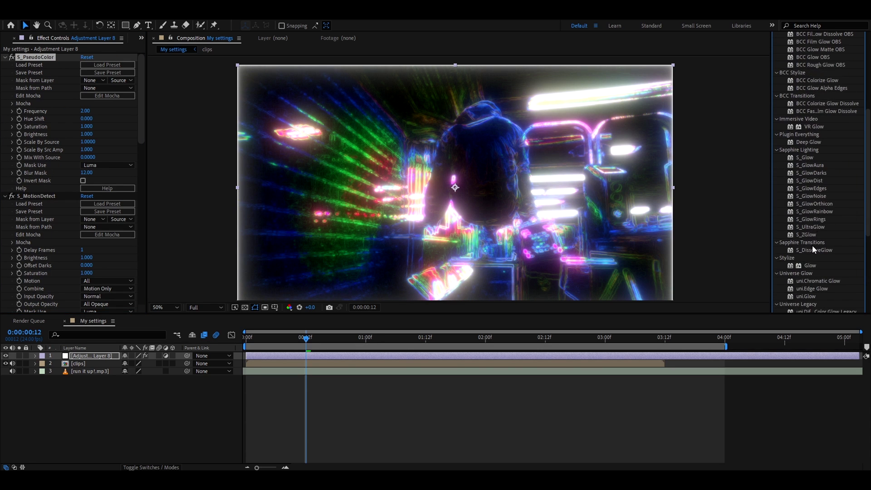
{"action": "left_click_drag", "start_coordinate": [812, 267], "coordinate": [69, 69]}
{"action": "left_click", "coordinate": [86, 73]}
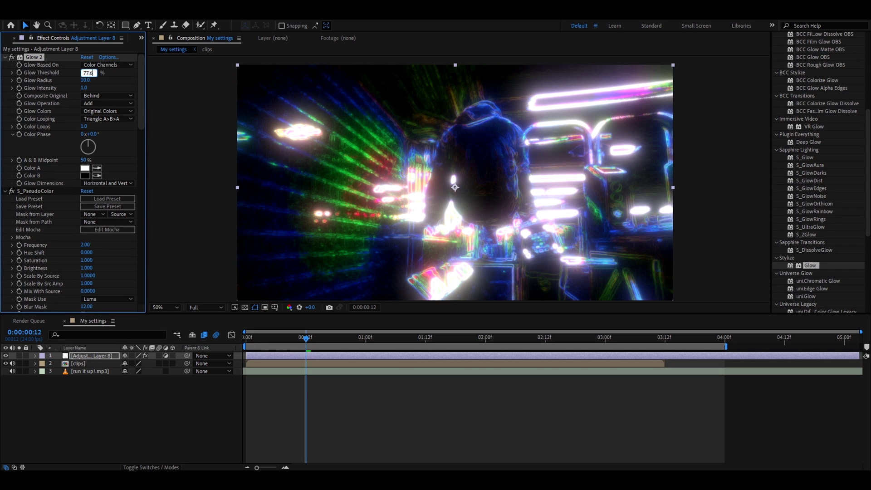
{"action": "type", "text": "77.6"}
{"action": "key", "text": "Tab"}
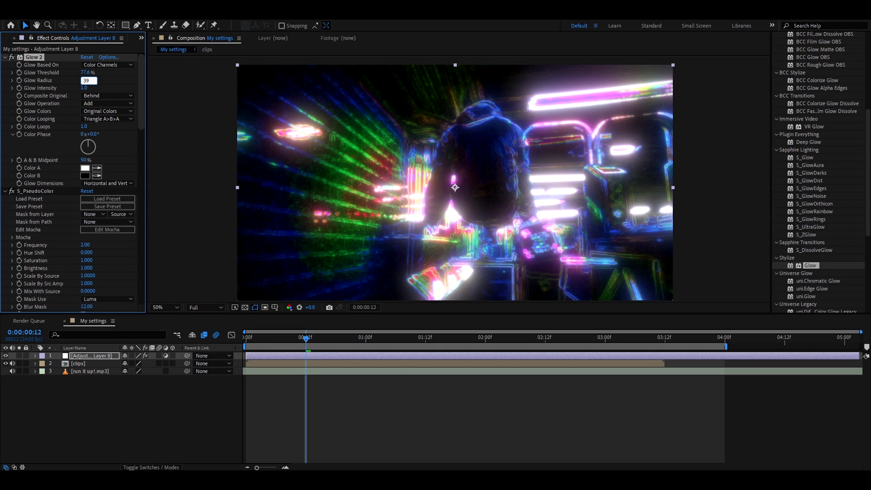
{"action": "key", "text": "Tab"}
{"action": "type", "text": "0.7"}
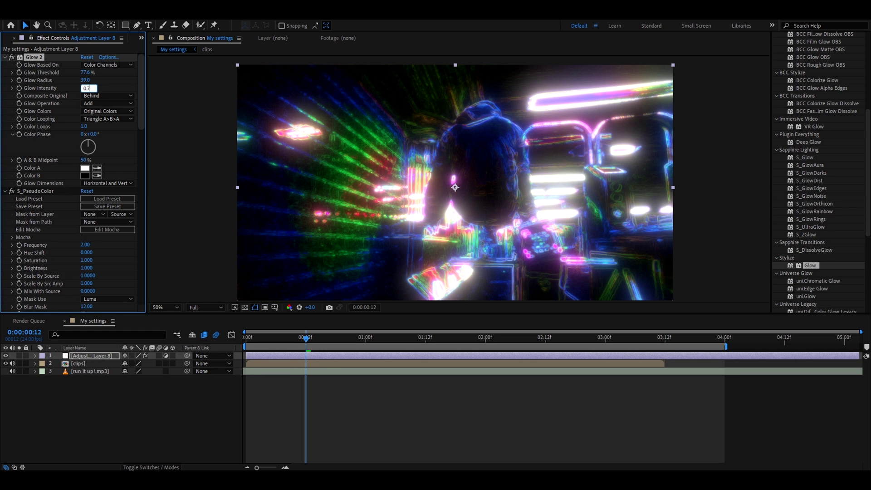
{"action": "key", "text": "Return"}
Step: Add CC Vignette with an Angle of View of 55.3
{"action": "key", "text": "ctrl+5"}
{"action": "type", "text": "cc vig"}
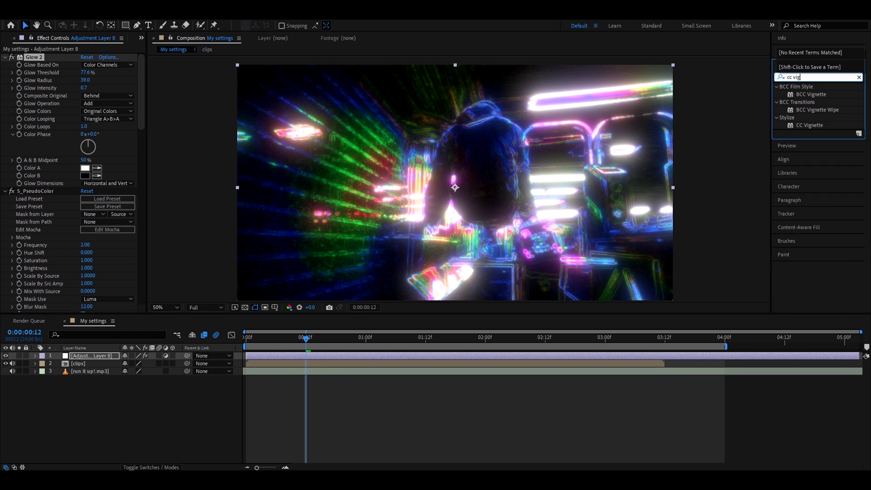
{"action": "left_click", "coordinate": [86, 72]}
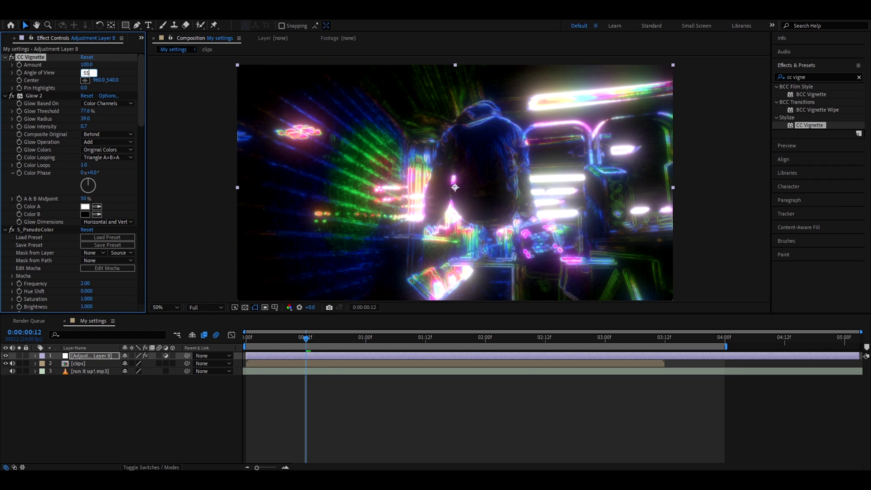
{"action": "key", "text": "Return"}
Step: Apply Transform with Scale 101, preview a few frames, and select the adjustment layer
{"action": "key", "text": "ctrl+5"}
{"action": "type", "text": "transform"}
{"action": "left_click_drag", "start_coordinate": [815, 110], "coordinate": [45, 55]}
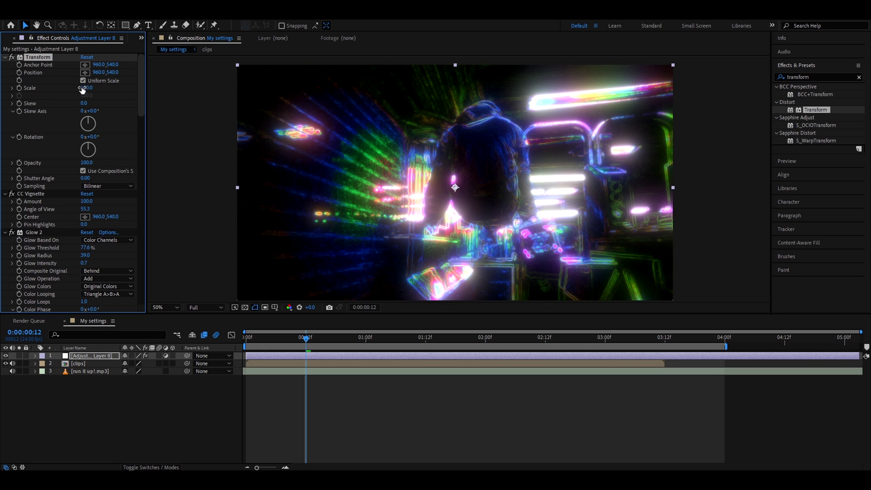
{"action": "left_click", "coordinate": [89, 89]}
{"action": "type", "text": "101"}
{"action": "key", "text": "Return"}
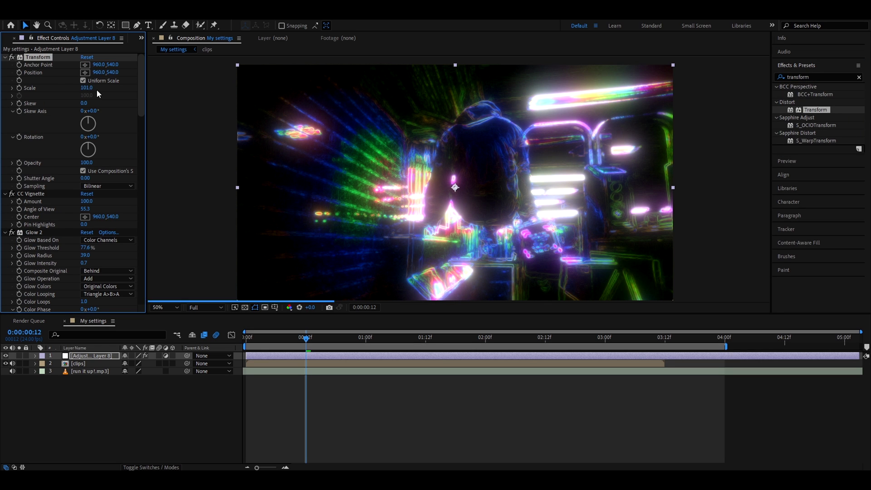
{"action": "left_click_drag", "start_coordinate": [337, 339], "coordinate": [305, 341]}
{"action": "left_click", "coordinate": [300, 356]}
Step: Select all the layer's effects and save them as the preset 'Trippy transition.ffx'
{"action": "left_click", "coordinate": [301, 359]}
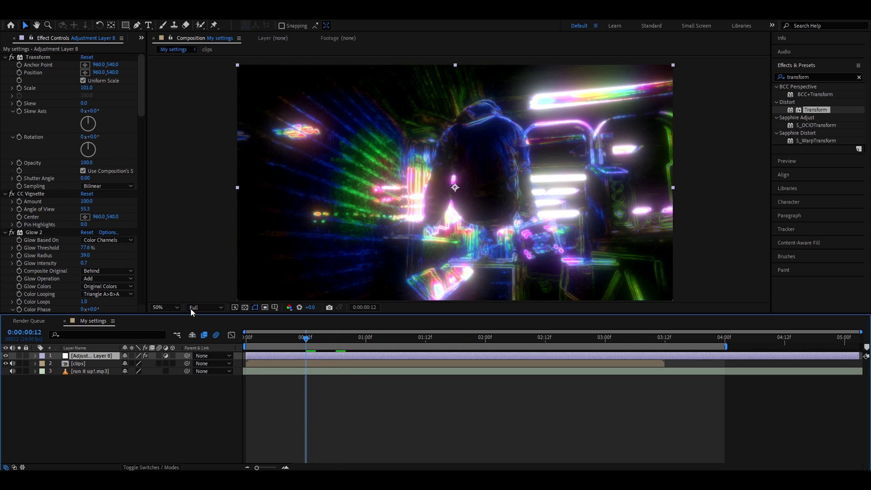
{"action": "left_click", "coordinate": [43, 57]}
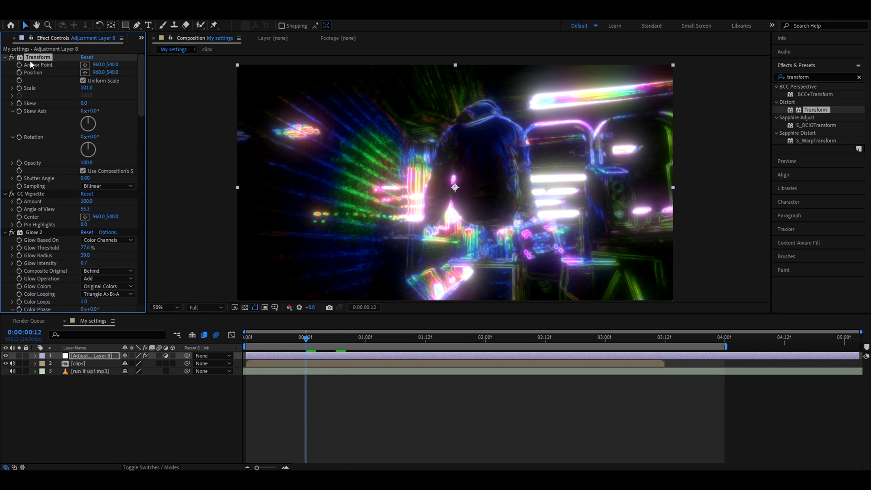
{"action": "key", "text": "ctrl+a"}
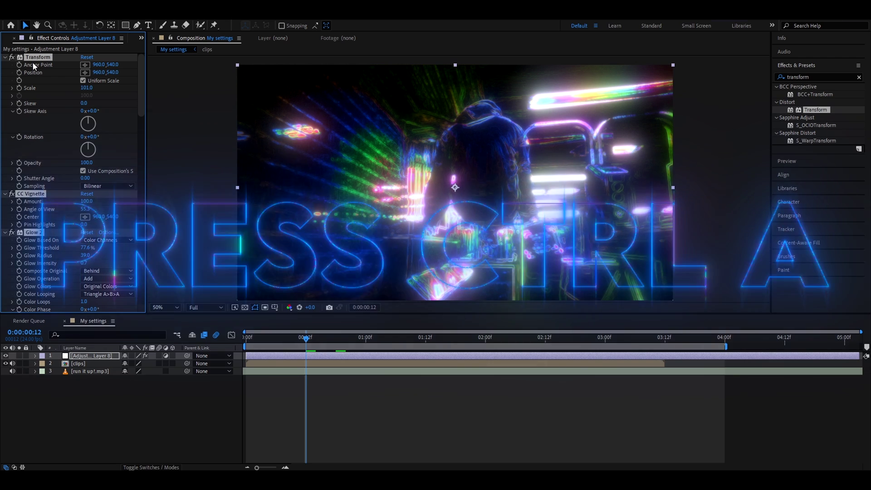
{"action": "left_click", "coordinate": [122, 16]}
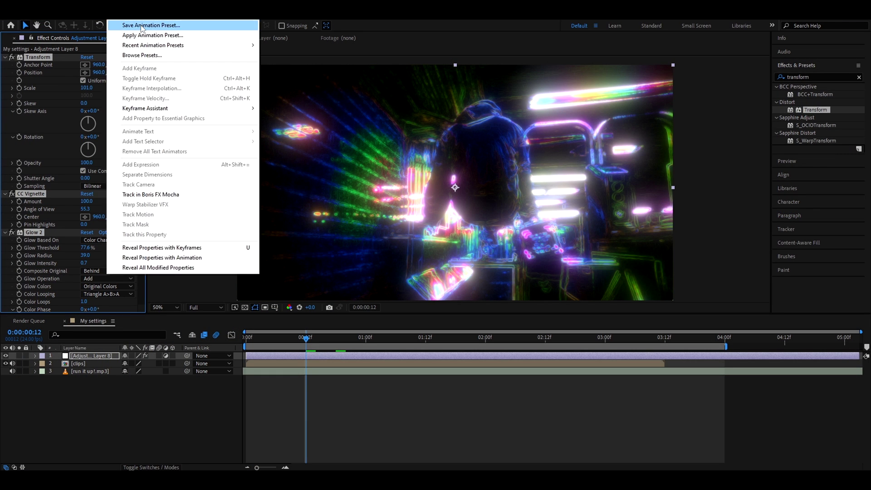
{"action": "left_click", "coordinate": [142, 26]}
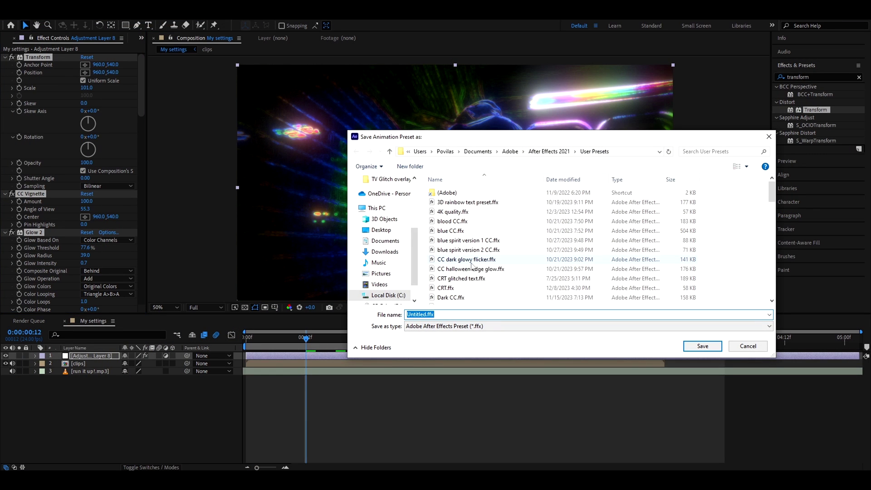
{"action": "type", "text": "Trippy tr"}
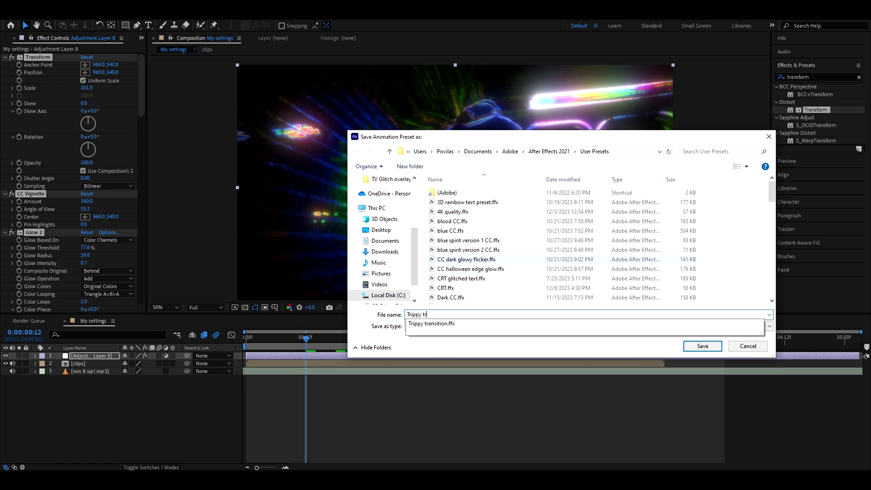
{"action": "type", "text": "a"}
{"action": "key", "text": "Return"}
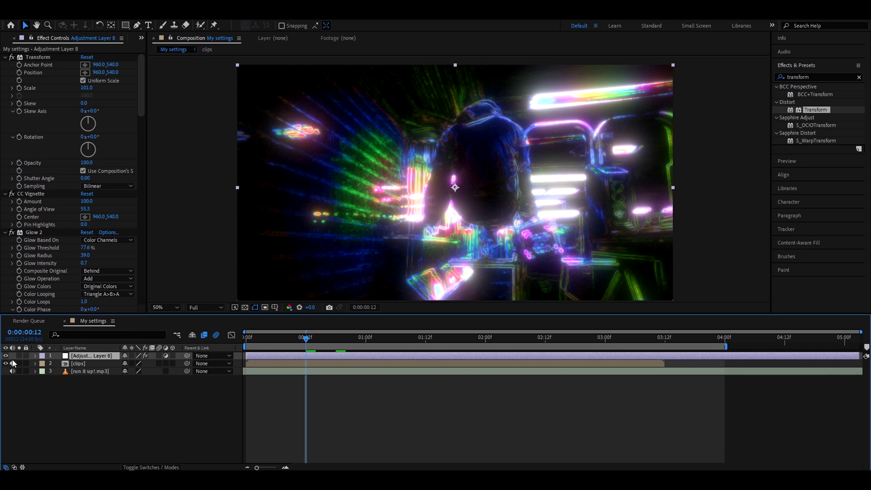
Step: Hide the original effects layer and apply the Trippy transition preset to a new adjustment layer
{"action": "left_click", "coordinate": [6, 357]}
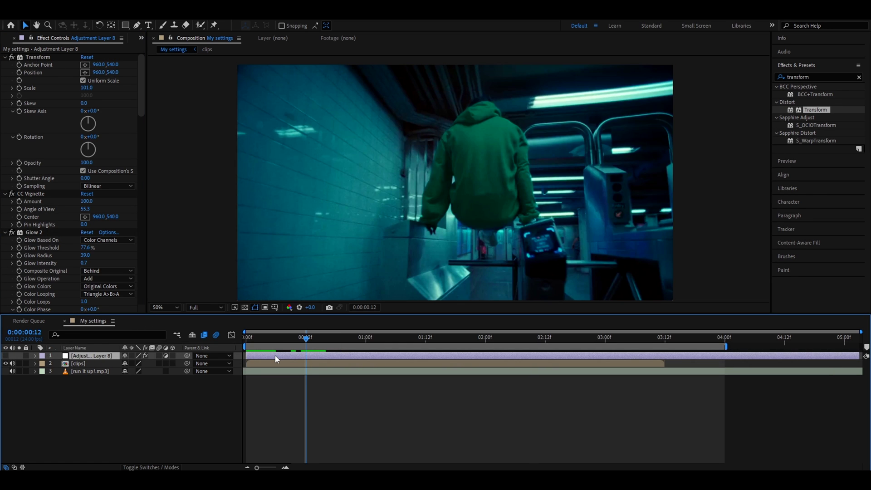
{"action": "key", "text": "ctrl+alt+y"}
{"action": "left_click", "coordinate": [830, 75]}
{"action": "type", "text": "trippy"}
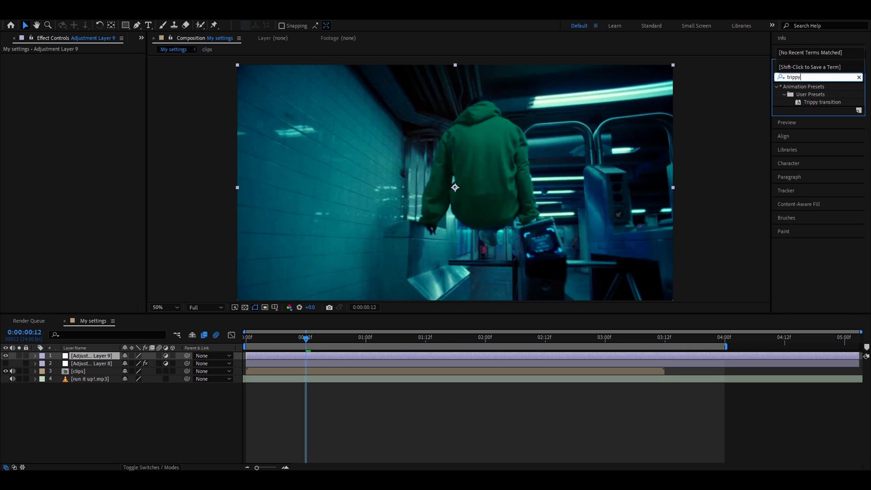
{"action": "left_click_drag", "start_coordinate": [821, 102], "coordinate": [344, 354]}
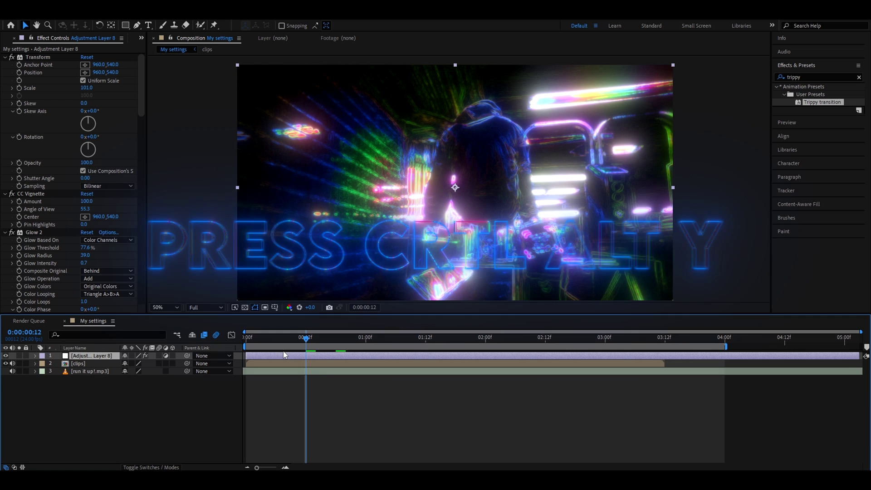
Step: Add another adjustment layer, move the preset layer on top, and rename it 'Trippy transition'
{"action": "key", "text": "ctrl+alt+y"}
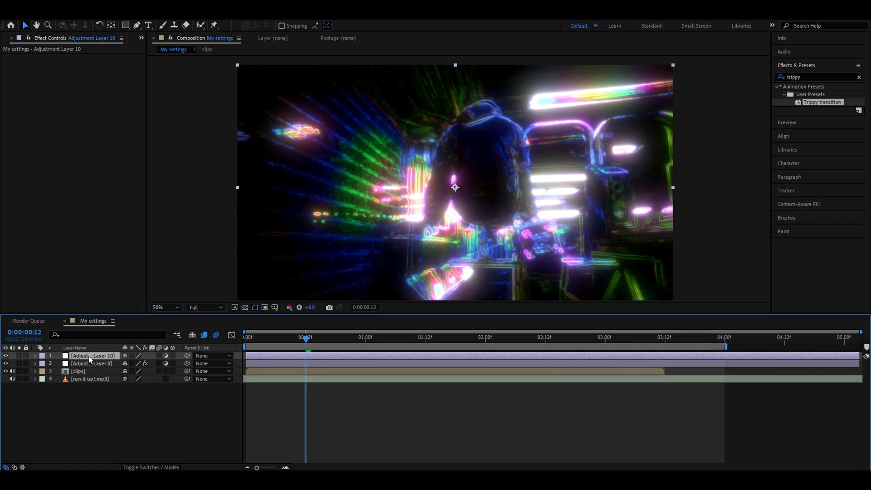
{"action": "mouse_move", "coordinate": [84, 365]}
{"action": "left_mouse_down"}
{"action": "mouse_move", "coordinate": [314, 363]}
{"action": "mouse_move", "coordinate": [86, 360]}
{"action": "left_mouse_up"}
{"action": "right_click", "coordinate": [86, 360]}
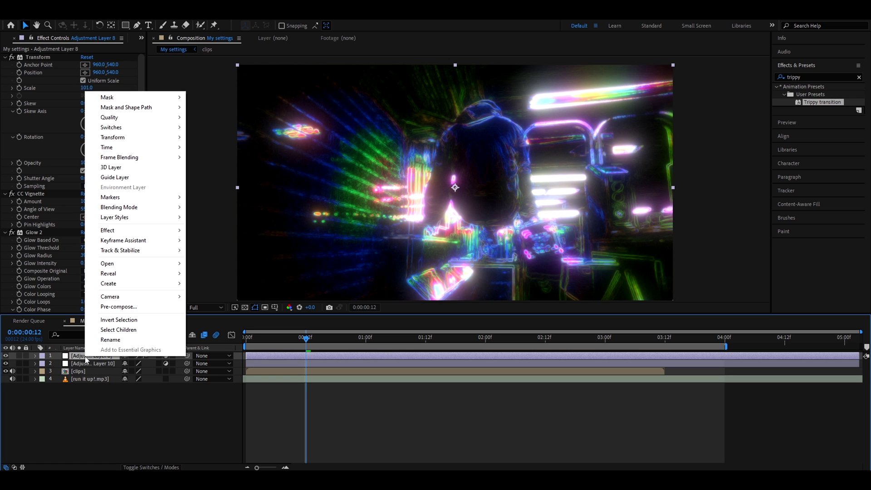
{"action": "left_click", "coordinate": [108, 340]}
{"action": "type", "text": "Trippy tr"}
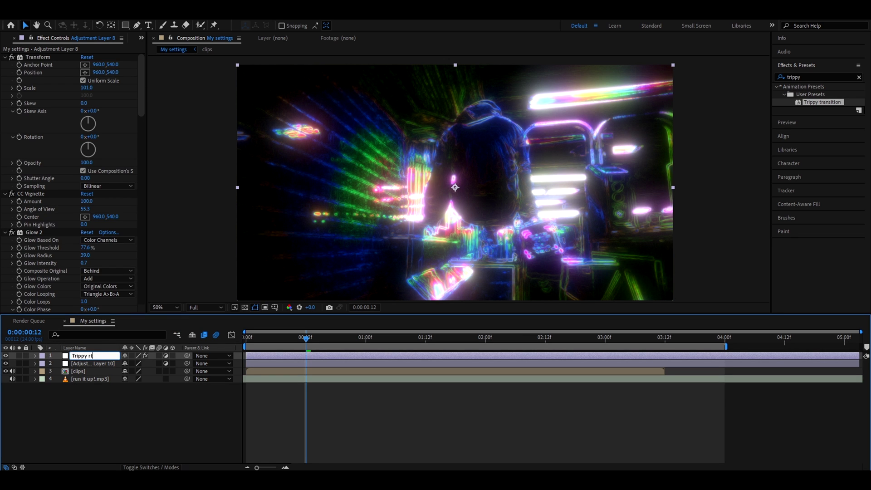
{"action": "type", "text": "ansition"}
{"action": "key", "text": "Return"}
Step: Rename the second adjustment layer 'Distortion'
{"action": "right_click", "coordinate": [99, 364]}
{"action": "left_click", "coordinate": [120, 343]}
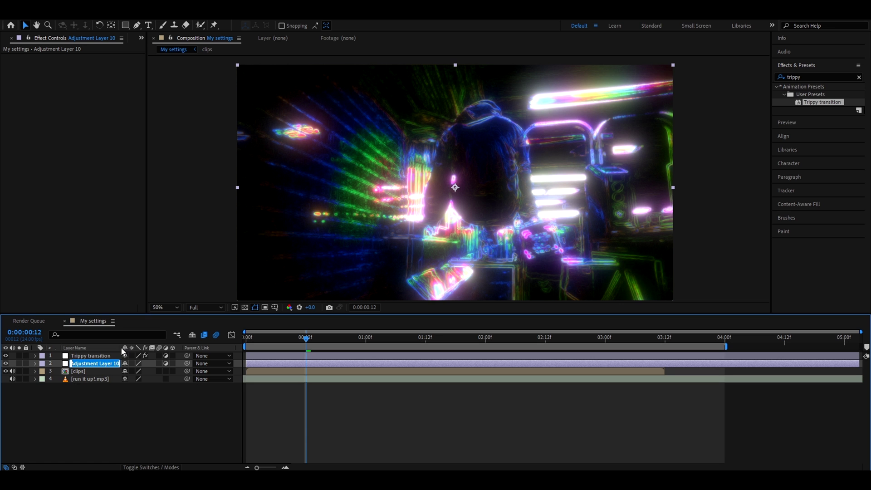
{"action": "type", "text": "Distortion"}
{"action": "key", "text": "Return"}
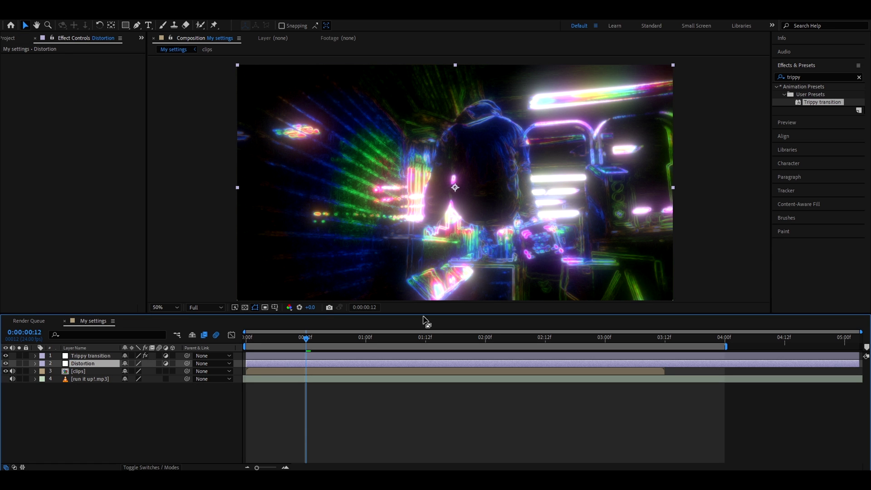
Step: Apply S_Distort to the Distortion layer
{"action": "double_click", "coordinate": [814, 77]}
{"action": "type", "text": "s_distort"}
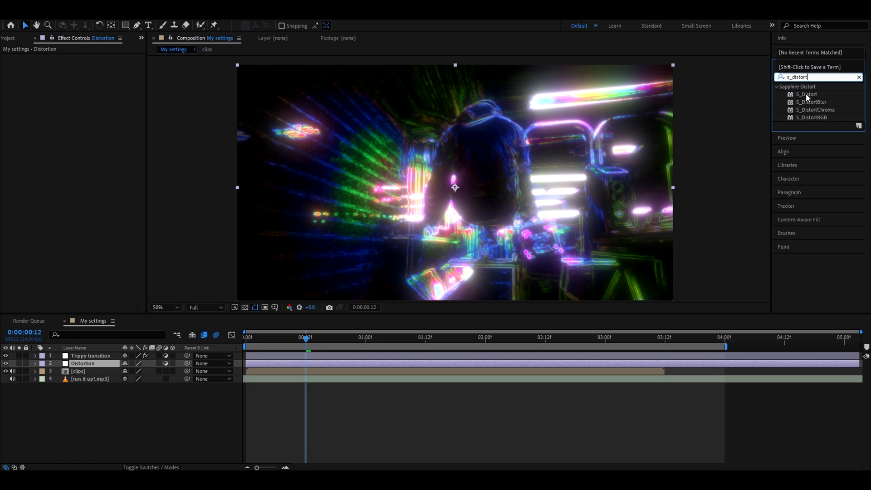
{"action": "left_click_drag", "start_coordinate": [805, 93], "coordinate": [372, 362]}
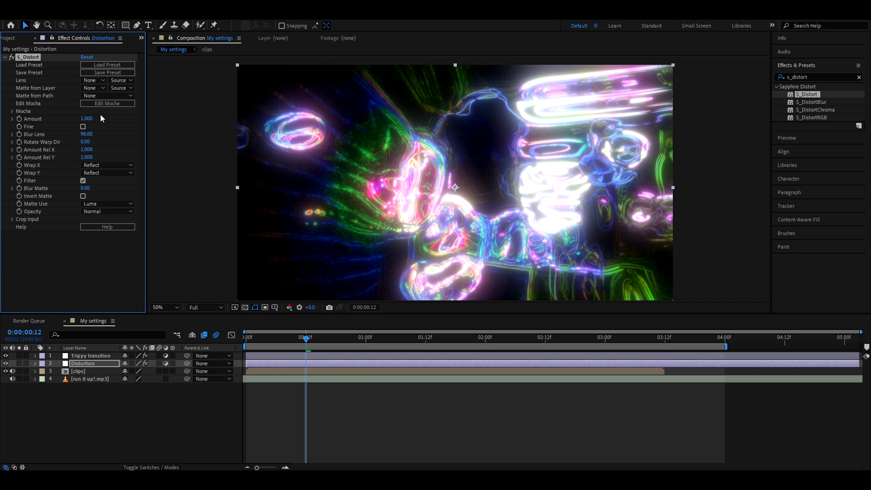
Step: Keyframe S_Distort Amount at 0.94 on frame 1, then move to frame 10 to edit it
{"action": "left_click_drag", "start_coordinate": [312, 332], "coordinate": [251, 344]}
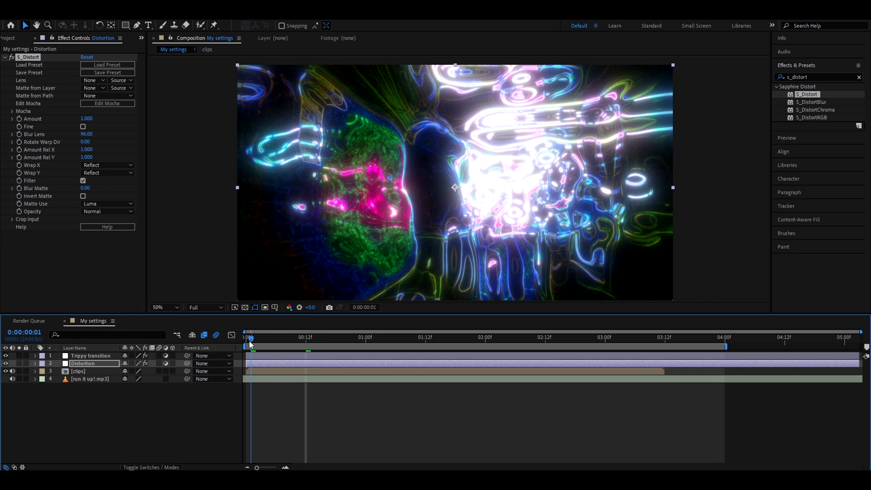
{"action": "left_click", "coordinate": [20, 119]}
{"action": "left_click", "coordinate": [86, 118]}
{"action": "type", "text": "0"}
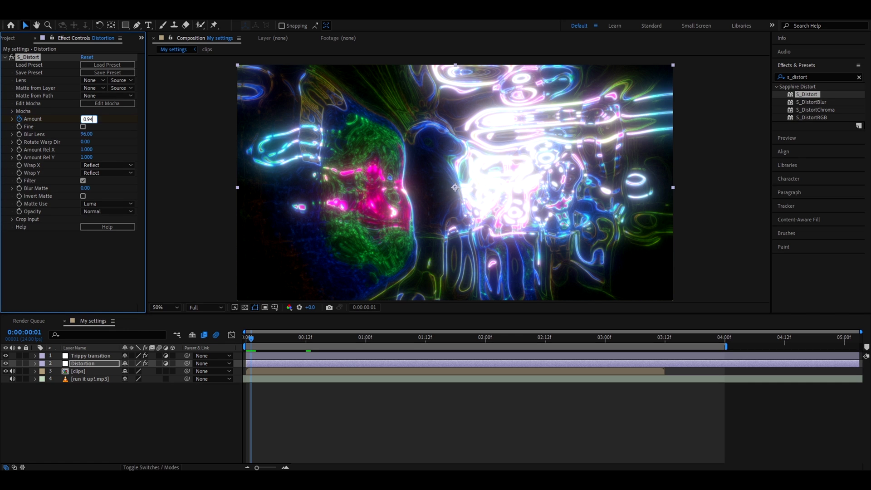
{"action": "type", "text": ".94"}
{"action": "key", "text": "Return"}
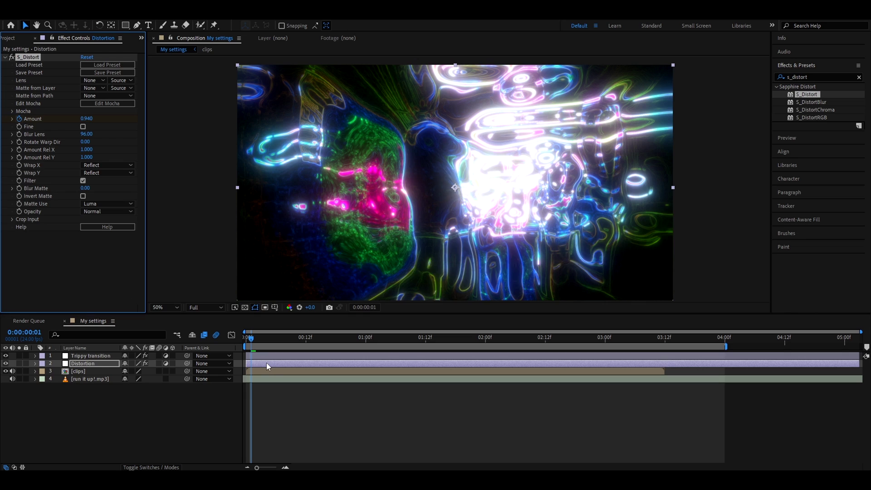
{"action": "key", "text": "u"}
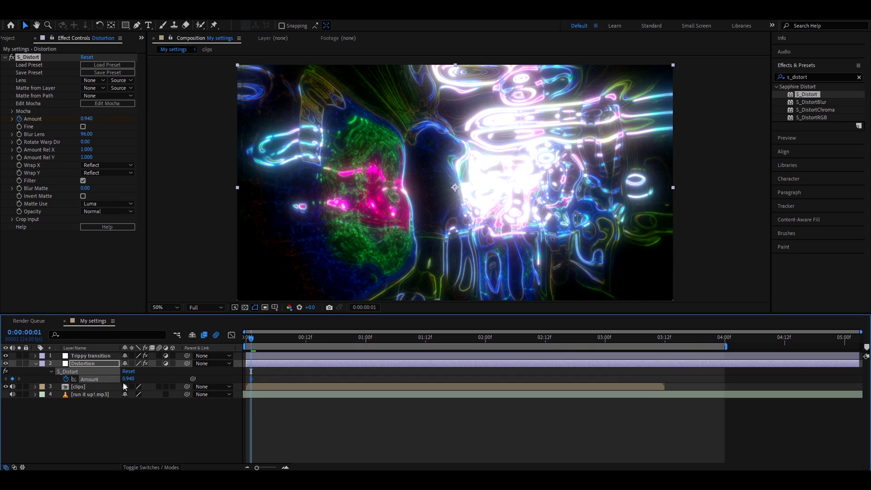
{"action": "left_click_drag", "start_coordinate": [252, 342], "coordinate": [295, 340]}
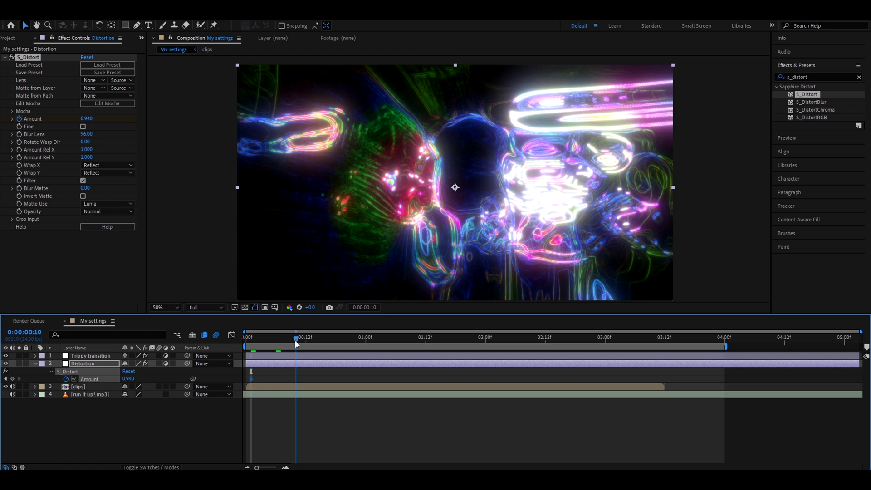
{"action": "left_click", "coordinate": [125, 380]}
Step: Set Amount to 0 at frame 10, then keyframe Trippy transition's Opacity at 0%
{"action": "type", "text": "00"}
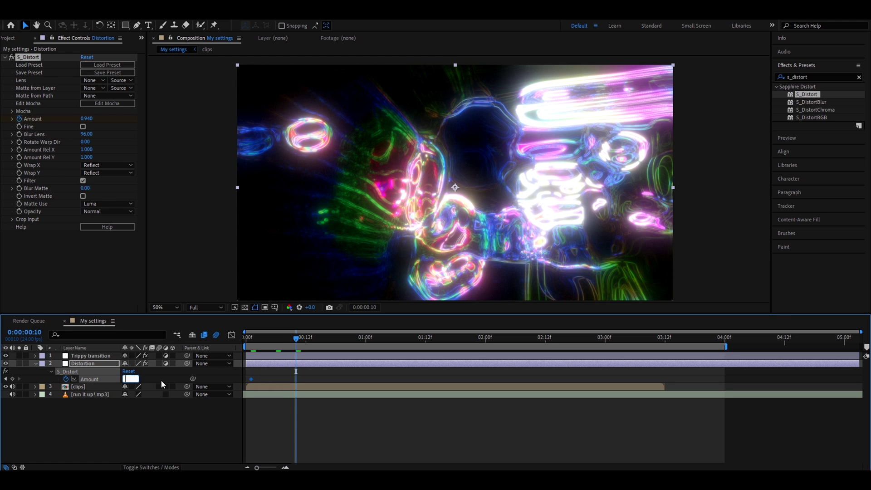
{"action": "left_click", "coordinate": [83, 355]}
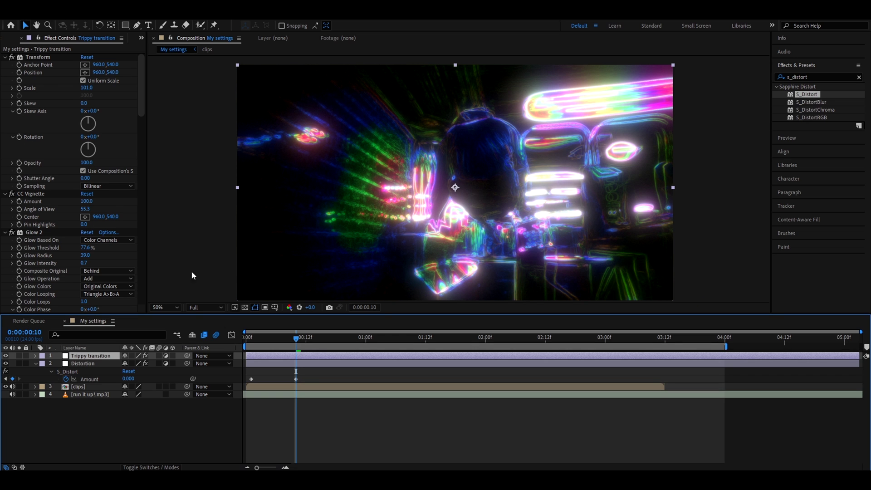
{"action": "key", "text": "t"}
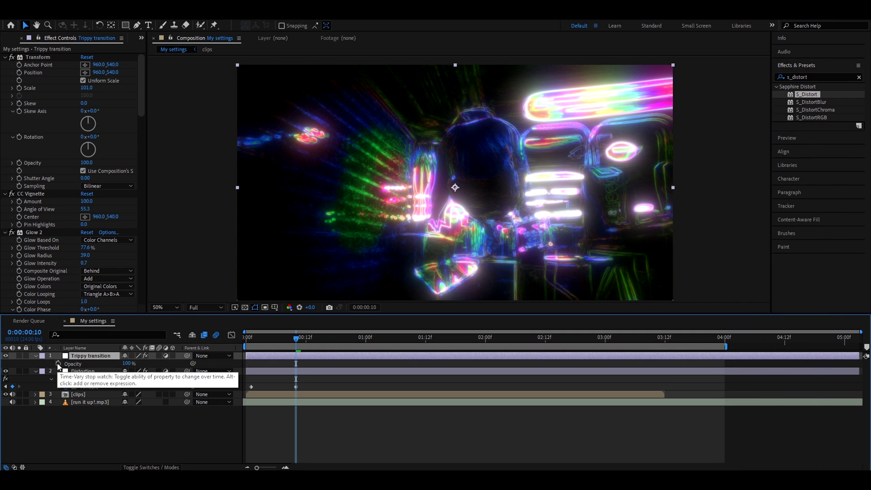
{"action": "left_click", "coordinate": [58, 363]}
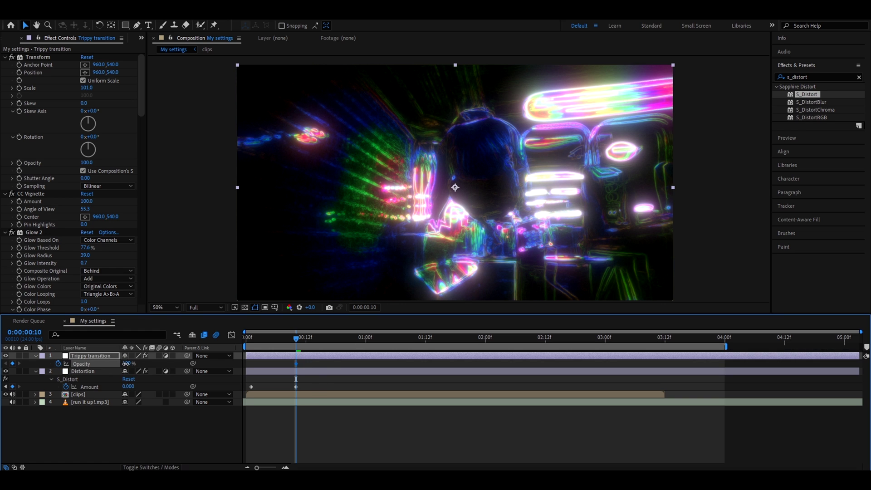
{"action": "left_click_drag", "start_coordinate": [126, 364], "coordinate": [63, 369]}
Step: Add a 100% Opacity keyframe at the start and easy-ease both Amount keyframes
{"action": "left_click_drag", "start_coordinate": [299, 363], "coordinate": [309, 363]}
{"action": "key", "text": "Home"}
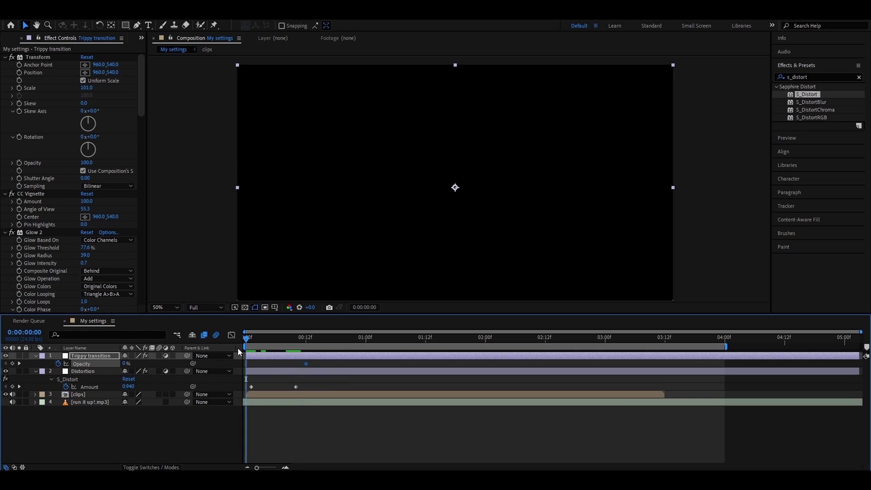
{"action": "left_click_drag", "start_coordinate": [125, 363], "coordinate": [267, 341]}
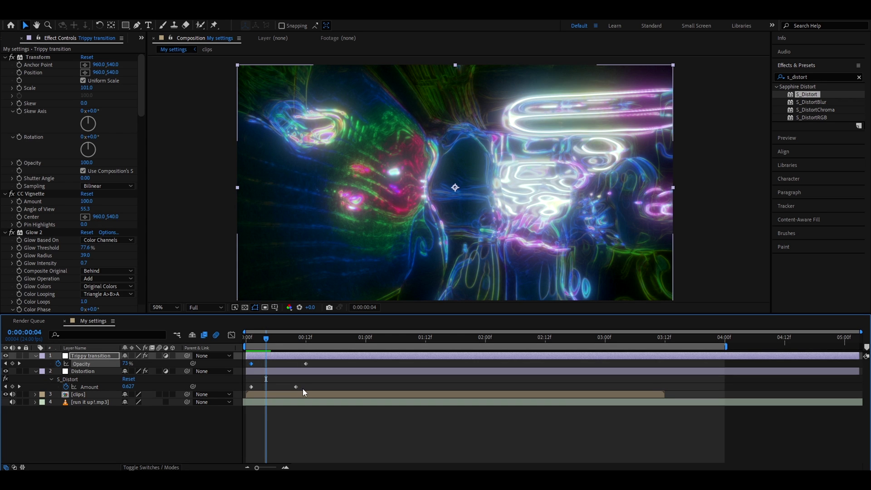
{"action": "left_click_drag", "start_coordinate": [305, 385], "coordinate": [250, 392]}
{"action": "key", "text": "F9"}
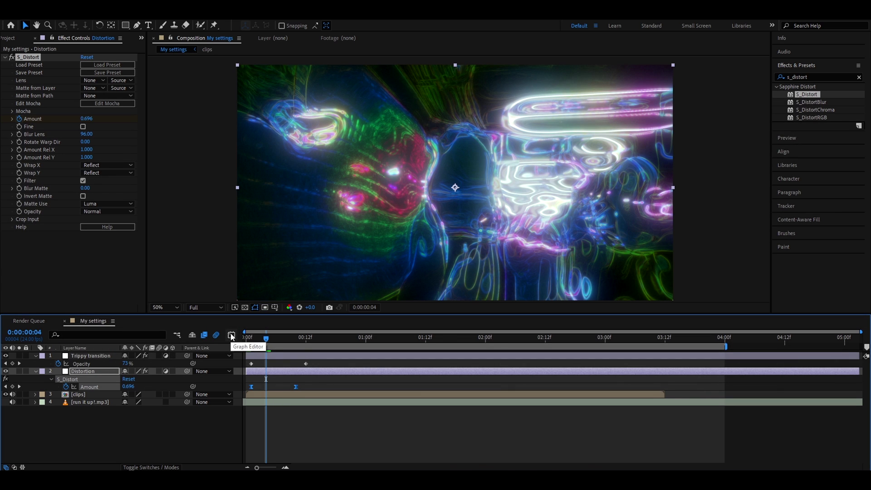
Step: Drag both Amount keyframes' bezier handles in the Graph Editor, then scrub to about one second
{"action": "left_click", "coordinate": [231, 334]}
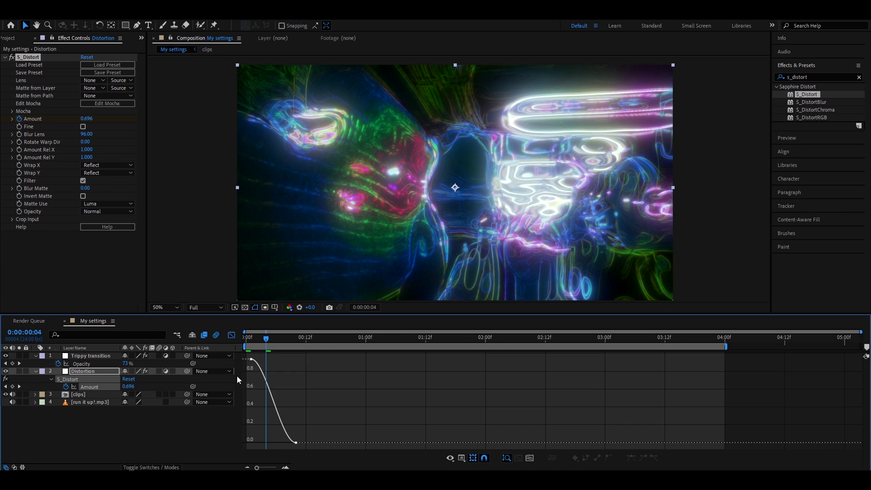
{"action": "scroll", "coordinate": [243, 383], "scroll_direction": "up", "scroll_amount": 8}
{"action": "left_click", "coordinate": [268, 359]}
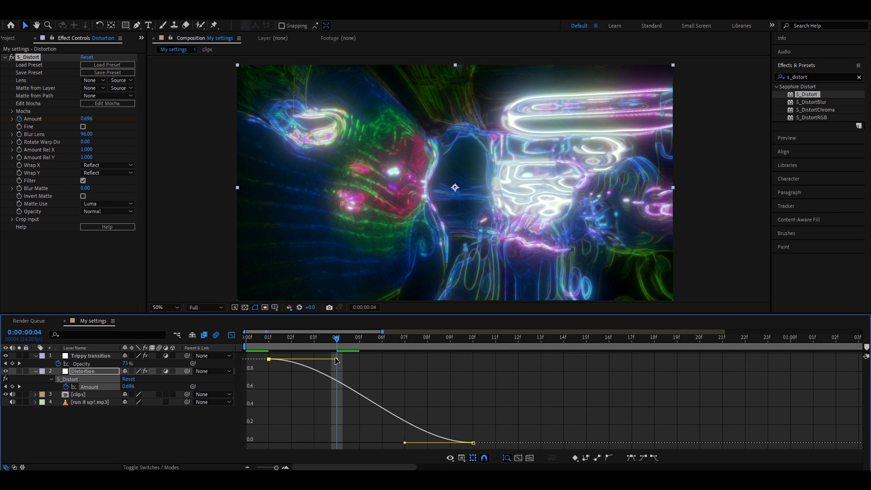
{"action": "left_click_drag", "start_coordinate": [336, 359], "coordinate": [366, 369]}
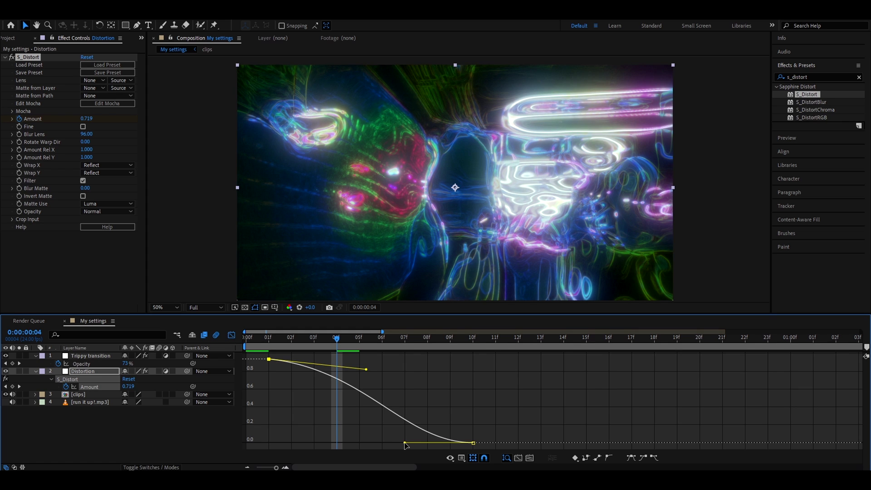
{"action": "left_click_drag", "start_coordinate": [404, 443], "coordinate": [339, 412]}
{"action": "left_click_drag", "start_coordinate": [358, 338], "coordinate": [437, 343]}
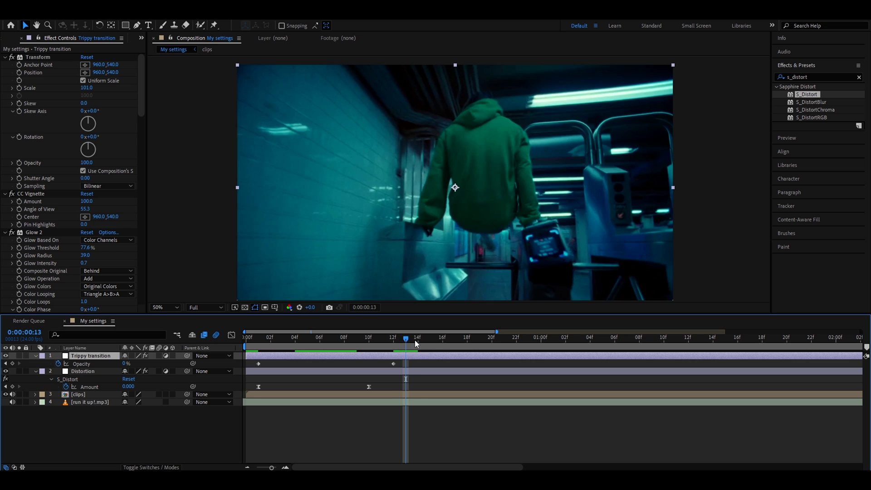
{"action": "left_click_drag", "start_coordinate": [416, 343], "coordinate": [561, 361]}
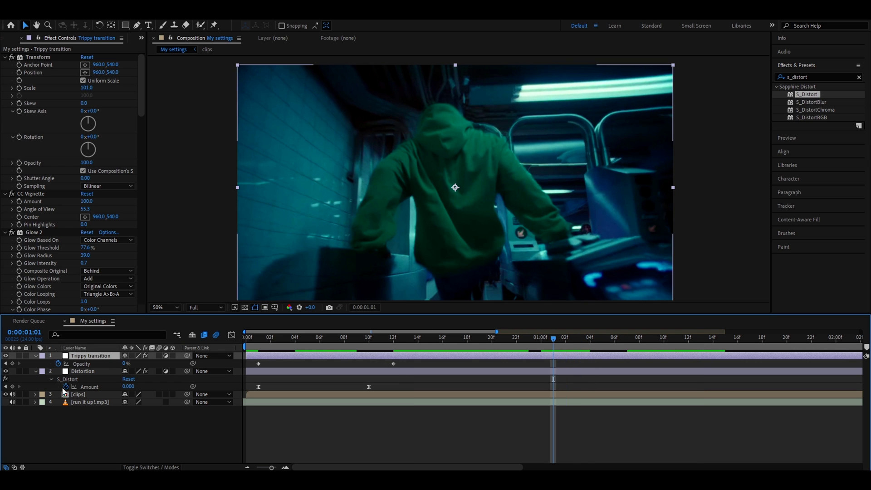
Step: On Distortion, keyframe Amount 0 at 1:01 and 0.9 at 1:12, then move to 1:22
{"action": "left_click", "coordinate": [81, 371]}
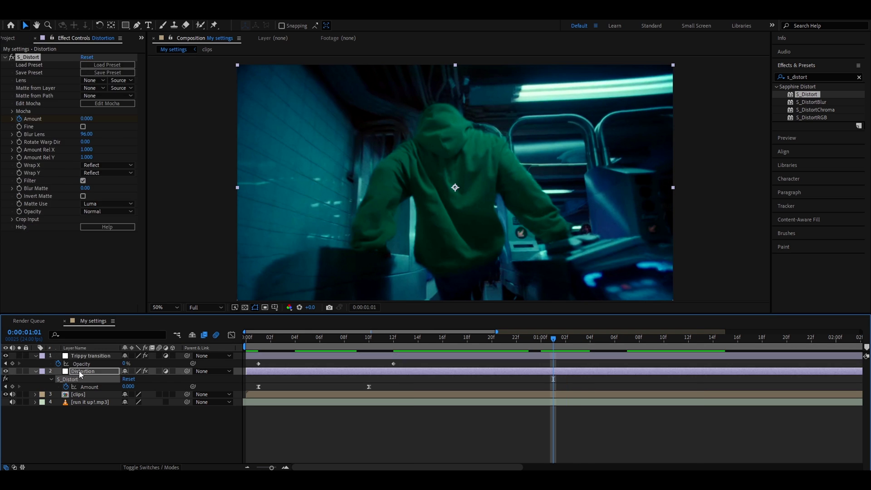
{"action": "left_click", "coordinate": [12, 386]}
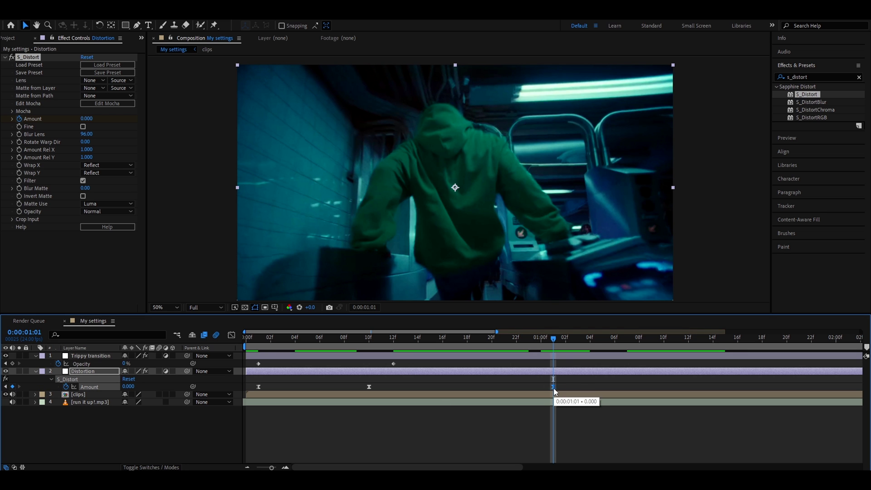
{"action": "key", "text": "space"}
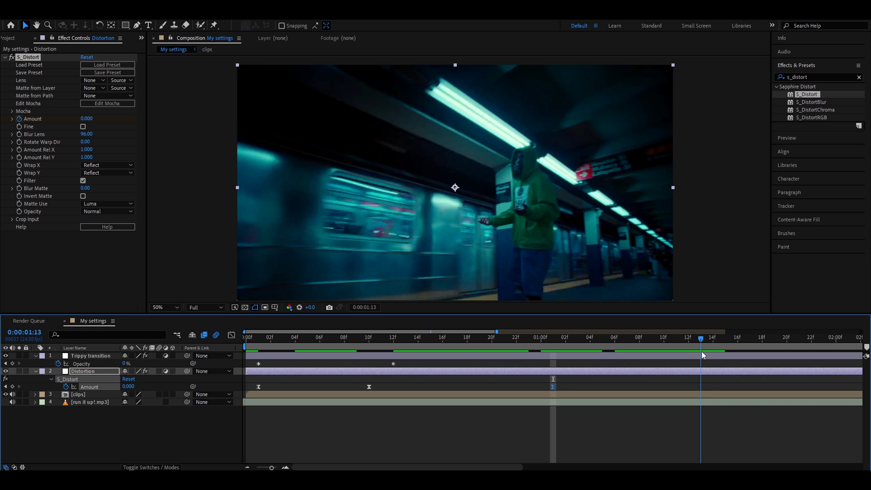
{"action": "left_click_drag", "start_coordinate": [701, 352], "coordinate": [689, 352]}
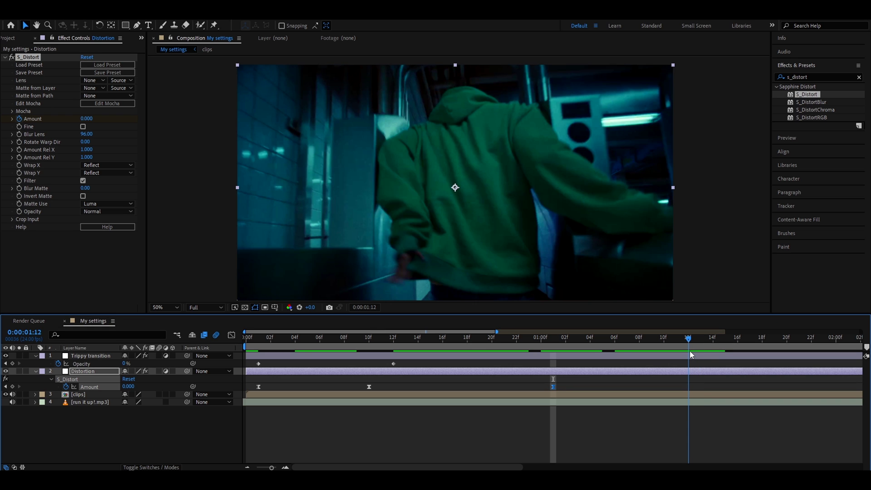
{"action": "left_click", "coordinate": [131, 386]}
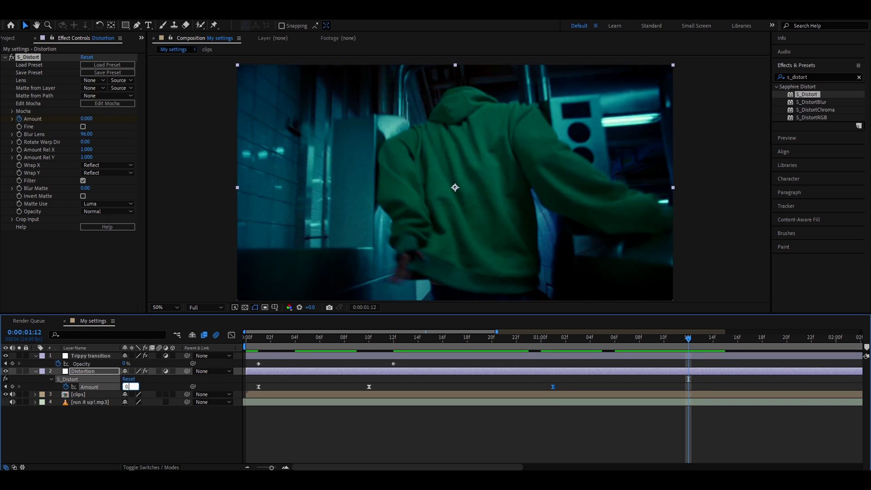
{"action": "type", "text": "0.9"}
{"action": "key", "text": "Return"}
{"action": "scroll", "coordinate": [671, 392], "scroll_direction": "down", "scroll_amount": 1}
{"action": "left_click_drag", "start_coordinate": [584, 339], "coordinate": [680, 335]}
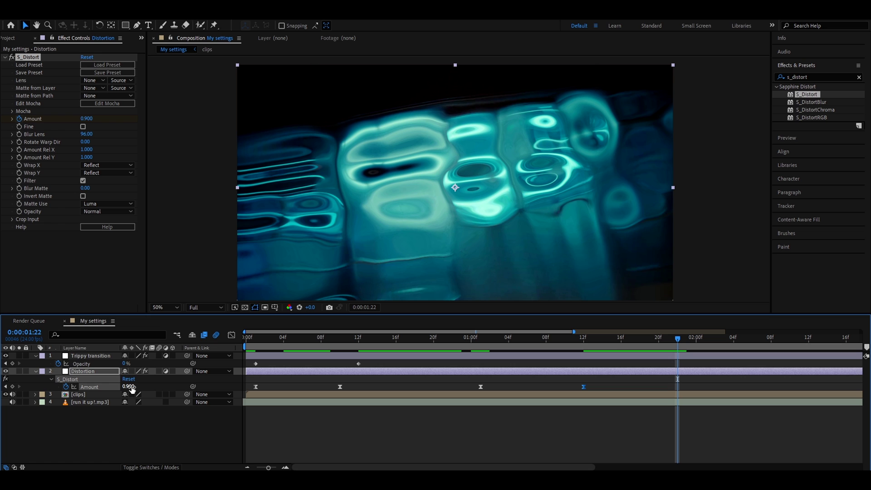
{"action": "left_click", "coordinate": [130, 386]}
Step: Set Amount 0 at 1:22, then easy-ease the three new keyframes and reshape their bezier handles
{"action": "key", "text": "Return"}
{"action": "left_click_drag", "start_coordinate": [470, 390], "coordinate": [698, 388]}
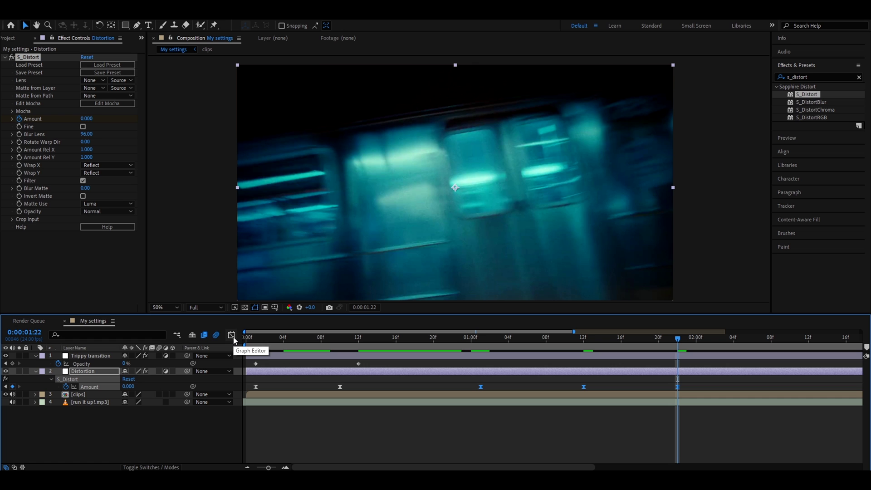
{"action": "left_click", "coordinate": [231, 335]}
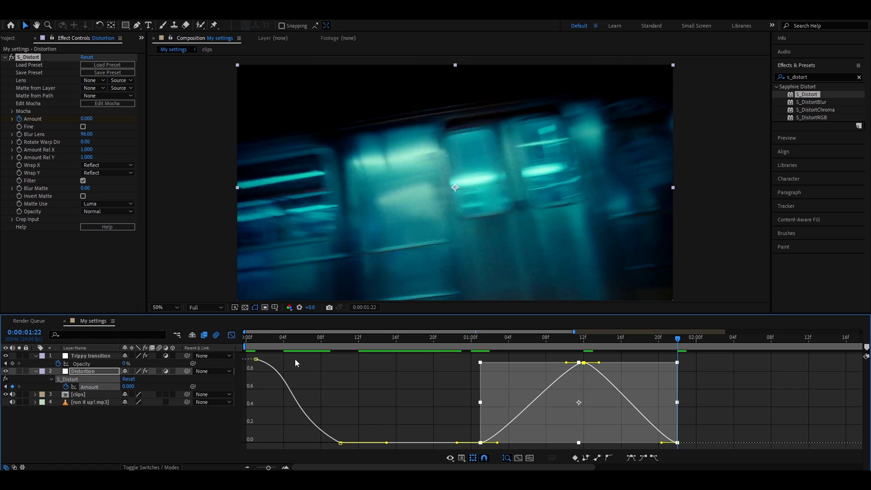
{"action": "key", "text": "F9"}
{"action": "left_click_drag", "start_coordinate": [498, 445], "coordinate": [551, 442]}
{"action": "left_click_drag", "start_coordinate": [565, 360], "coordinate": [621, 364]}
{"action": "left_click_drag", "start_coordinate": [661, 443], "coordinate": [632, 441]}
{"action": "left_click_drag", "start_coordinate": [677, 347], "coordinate": [583, 347]}
{"action": "left_click", "coordinate": [231, 335]}
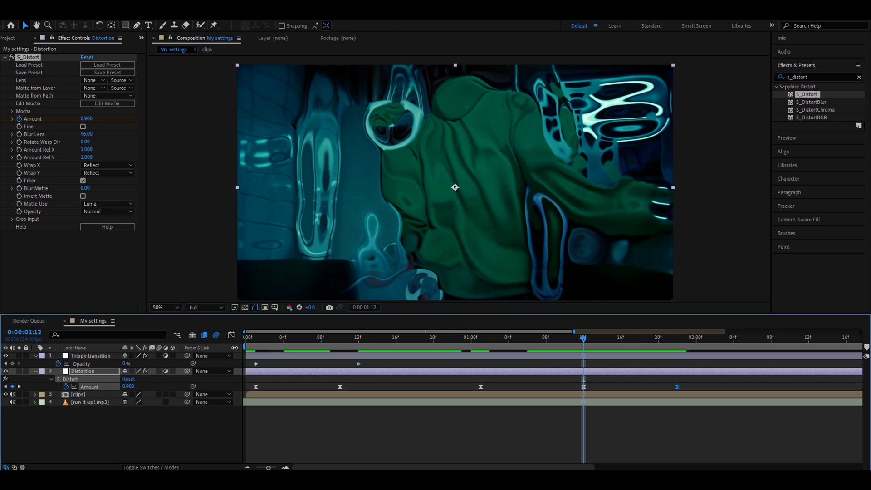
Step: Keyframe Trippy transition's Opacity at 0% at 1:06, rising to 100% at 1:13
{"action": "left_click", "coordinate": [87, 354]}
{"action": "left_click_drag", "start_coordinate": [583, 342], "coordinate": [516, 344]}
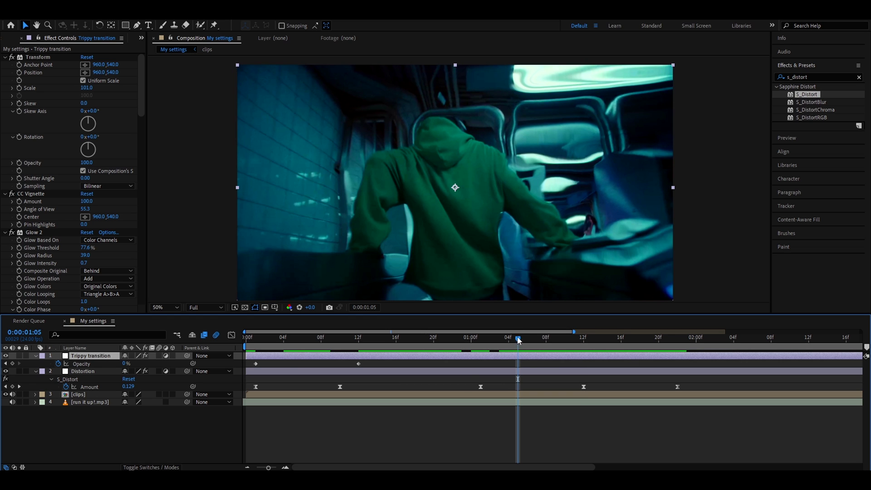
{"action": "left_click_drag", "start_coordinate": [518, 338], "coordinate": [526, 339]}
{"action": "left_click", "coordinate": [521, 371]}
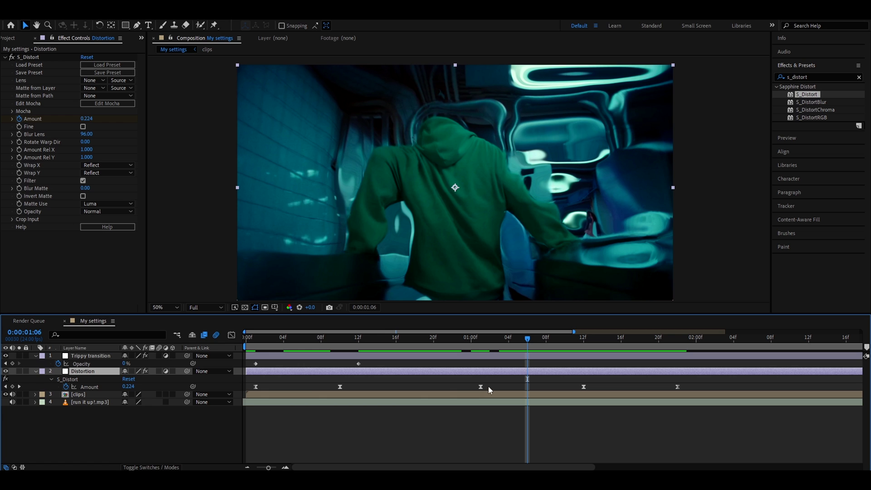
{"action": "left_click", "coordinate": [481, 387]}
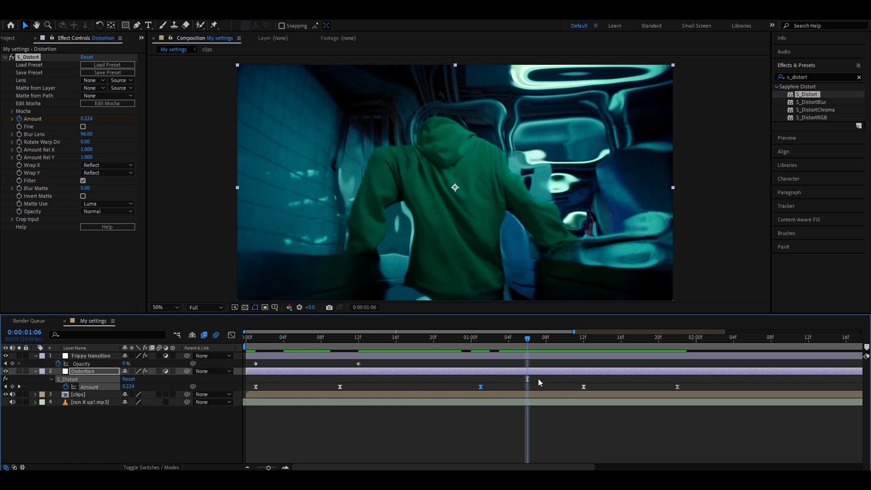
{"action": "left_click", "coordinate": [506, 357]}
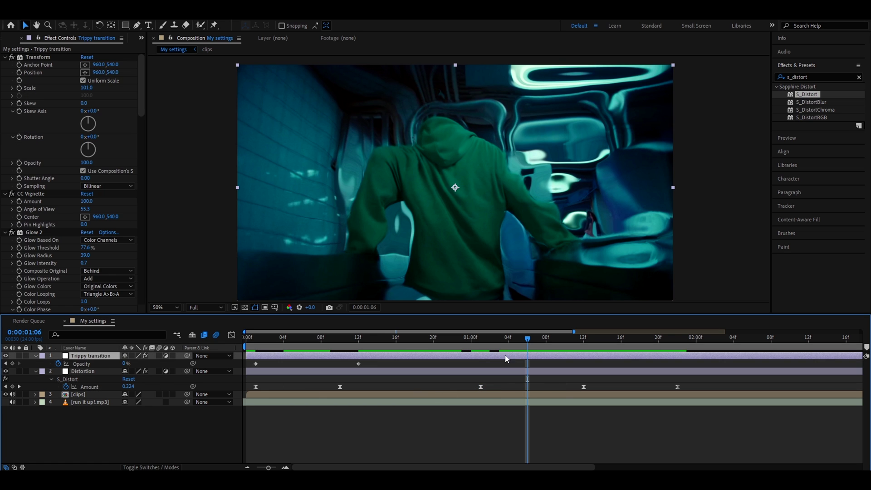
{"action": "left_click", "coordinate": [12, 364]}
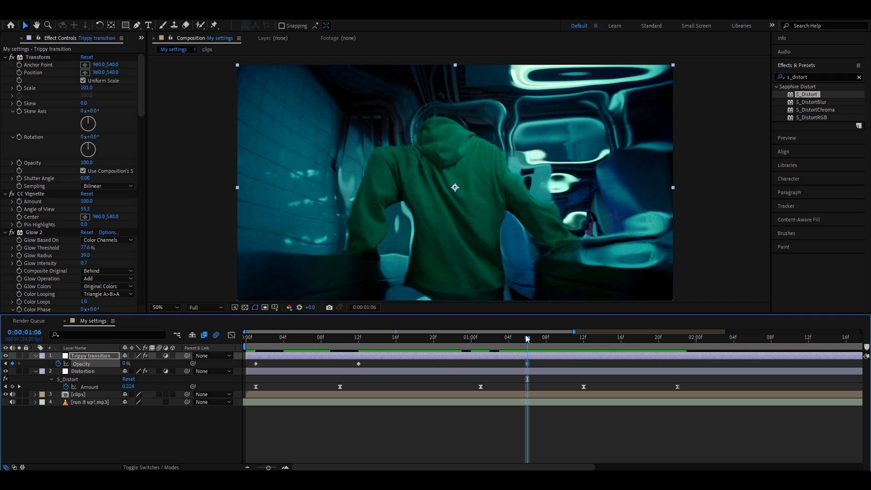
{"action": "left_click_drag", "start_coordinate": [527, 338], "coordinate": [592, 339]}
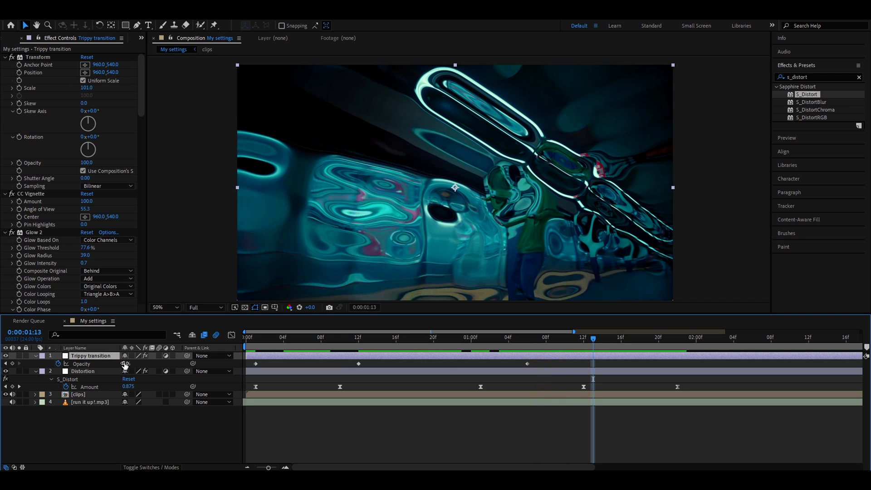
{"action": "left_click_drag", "start_coordinate": [124, 365], "coordinate": [236, 370]}
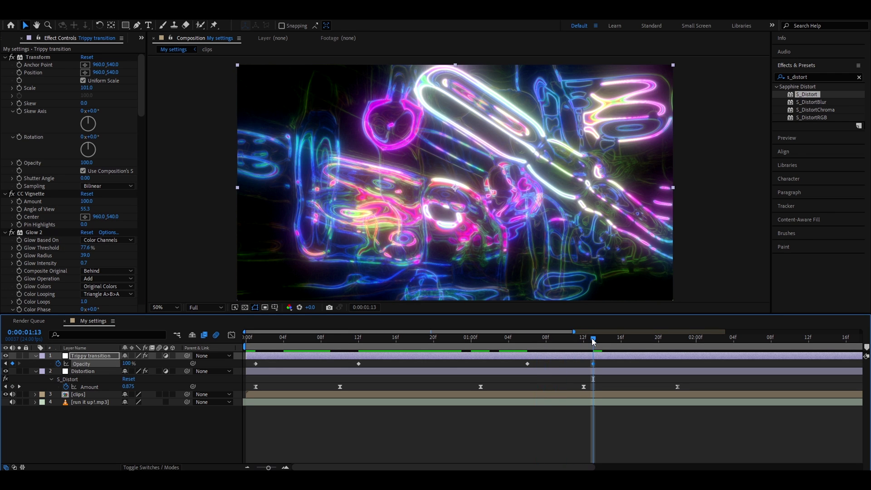
Step: Hold the glow at 100% Opacity at 1:17 and fade it to 0% by 2:01
{"action": "left_click_drag", "start_coordinate": [592, 339], "coordinate": [630, 340]}
{"action": "left_click", "coordinate": [12, 363]}
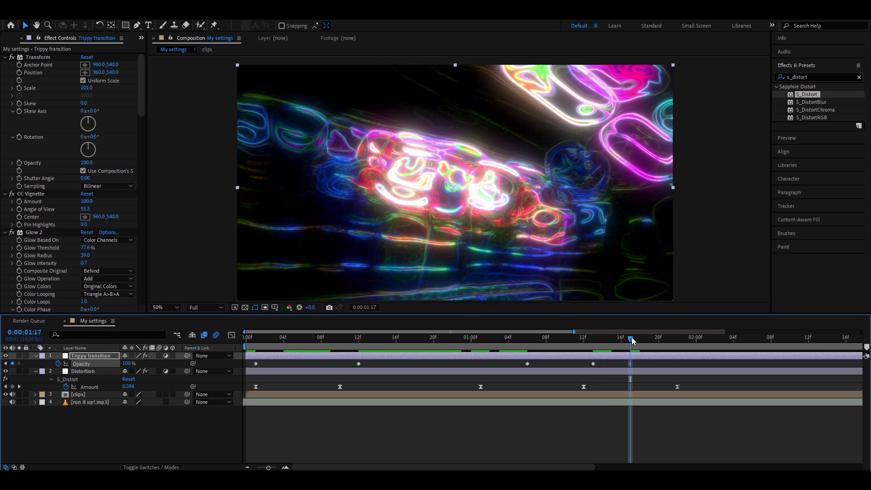
{"action": "left_click_drag", "start_coordinate": [634, 341], "coordinate": [706, 346]}
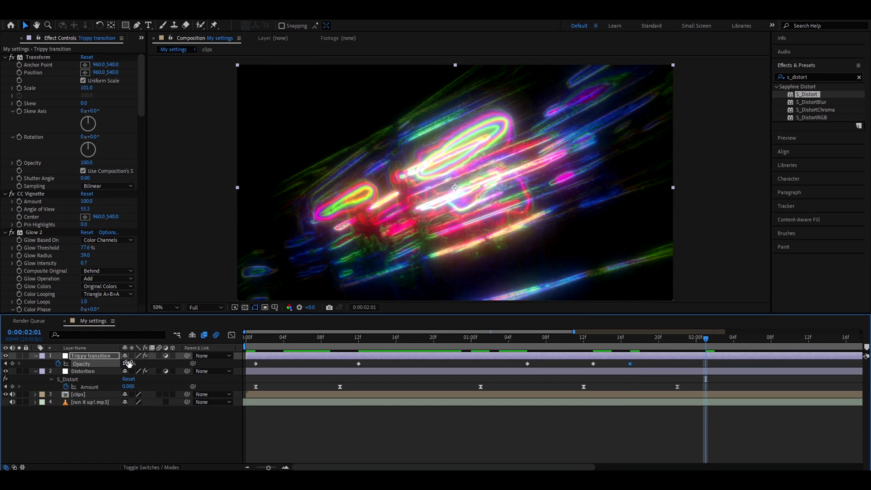
{"action": "left_click", "coordinate": [678, 341]}
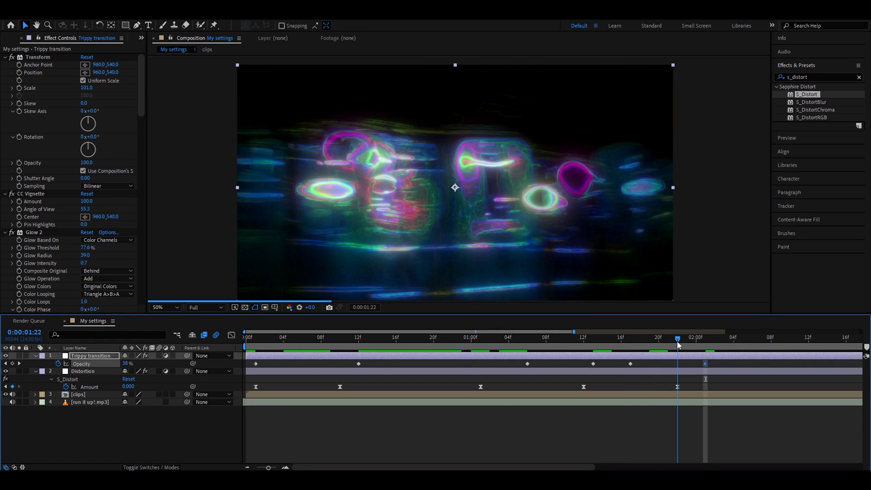
{"action": "left_click_drag", "start_coordinate": [679, 341], "coordinate": [564, 341]}
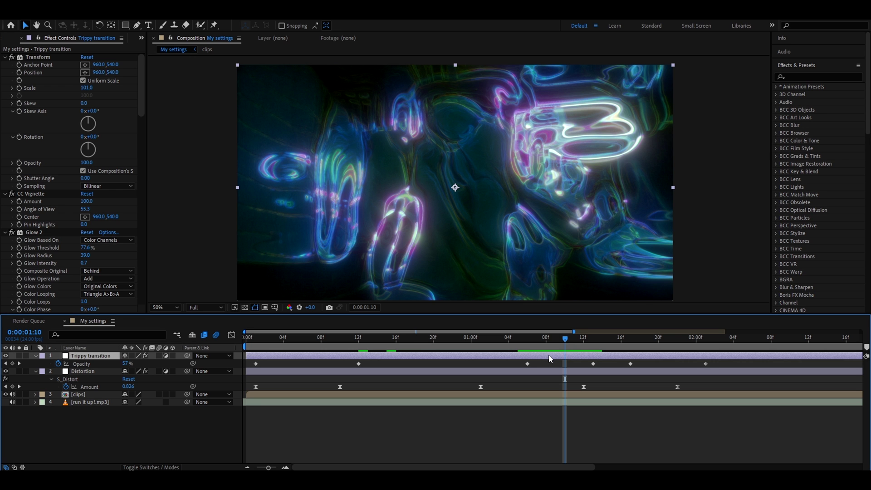
Step: Hide Trippy transition, add a new adjustment layer, and search presets for 'hallow'
{"action": "left_click", "coordinate": [6, 356]}
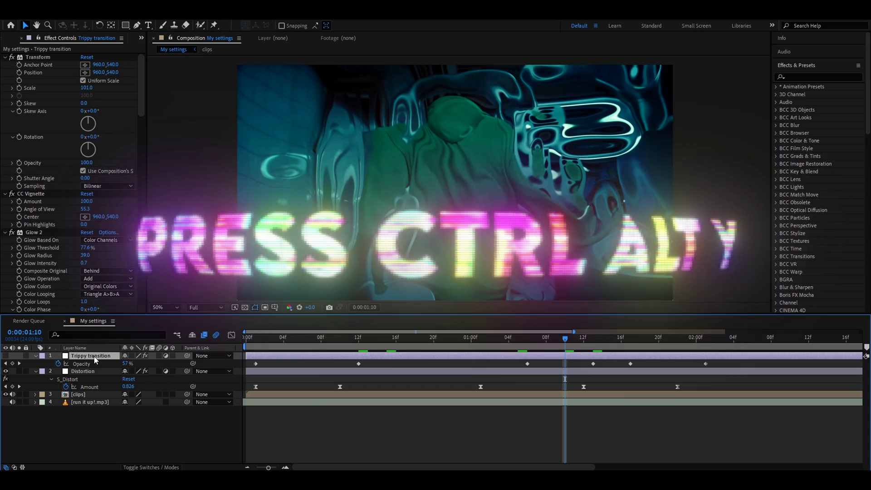
{"action": "key", "text": "ctrl+alt+y"}
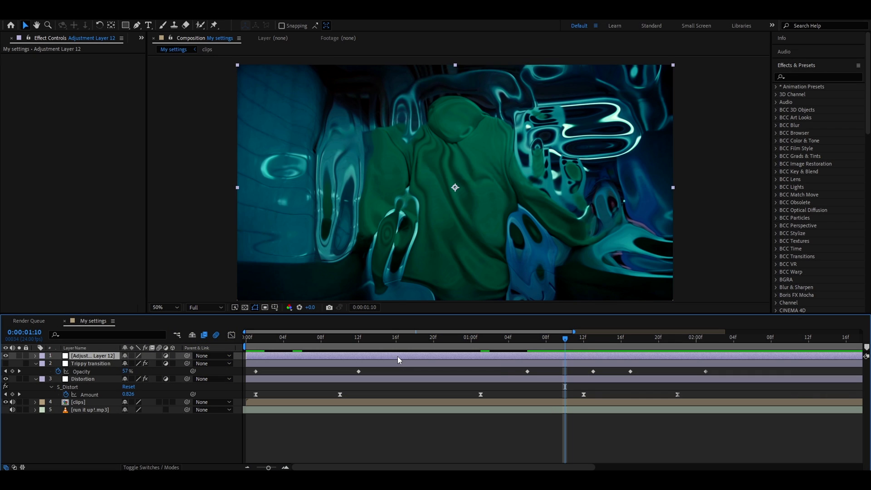
{"action": "left_click", "coordinate": [798, 77]}
{"action": "type", "text": "halloween"}
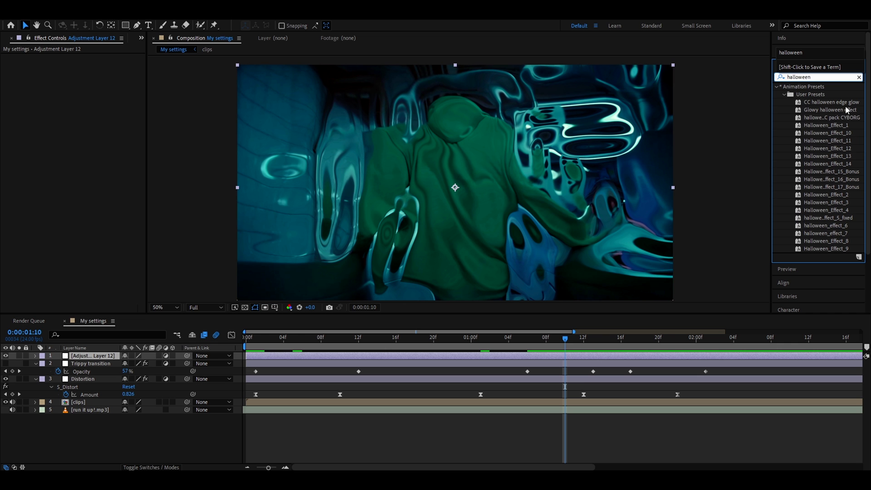
Step: Try Halloween_Effect_1 on the adjustment layer around 1:06, then undo it
{"action": "double_click", "coordinate": [826, 126]}
{"action": "left_click", "coordinate": [527, 345]}
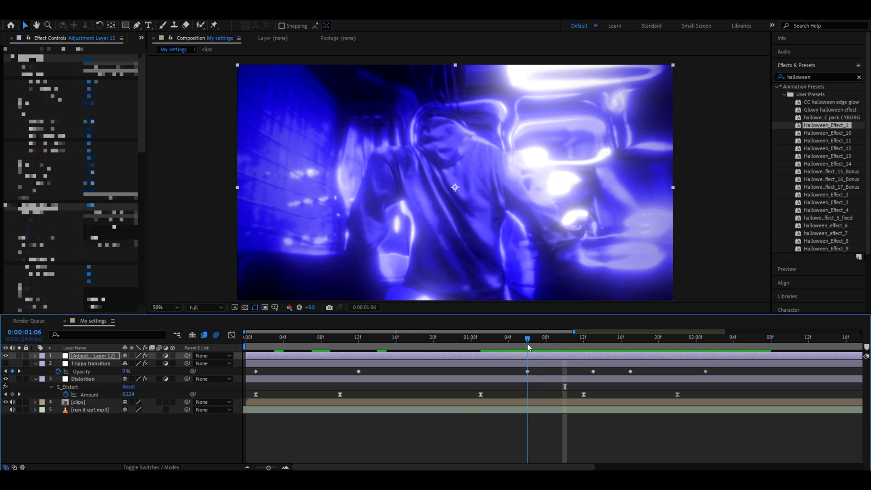
{"action": "left_click_drag", "start_coordinate": [528, 346], "coordinate": [512, 356]}
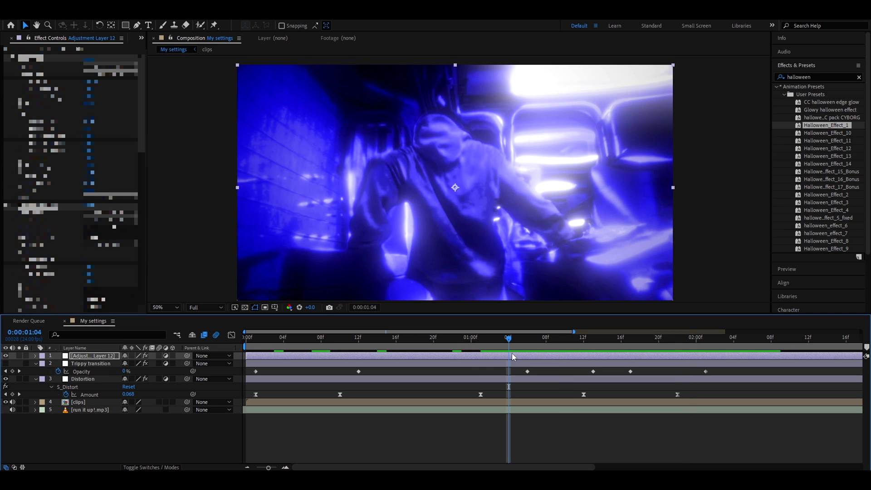
{"action": "key", "text": "ctrl+z"}
{"action": "left_click", "coordinate": [555, 341]}
{"action": "left_click", "coordinate": [550, 357]}
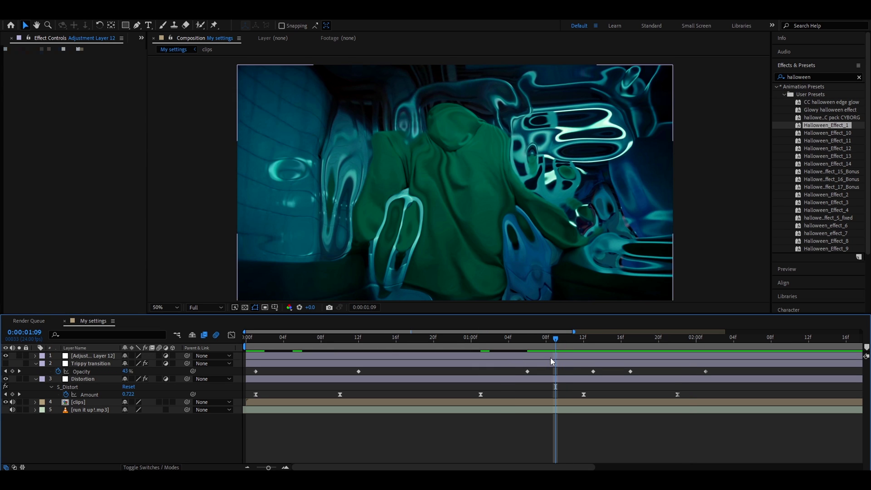
Step: Apply Halloween_Effect_12 to the adjustment layer, keyframing Opacity 100% at 1:12 and 0% at 1:06
{"action": "left_click_drag", "start_coordinate": [826, 149], "coordinate": [551, 356]}
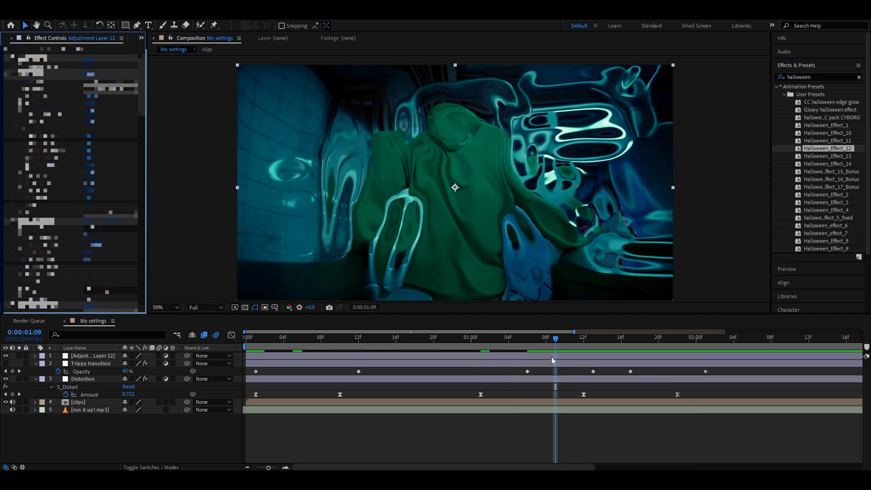
{"action": "left_click", "coordinate": [583, 338]}
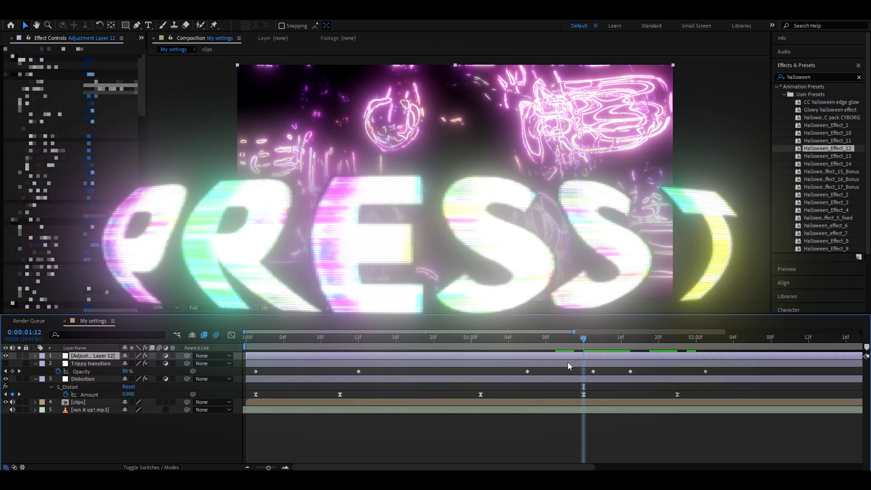
{"action": "key", "text": "t"}
{"action": "left_click", "coordinate": [58, 364]}
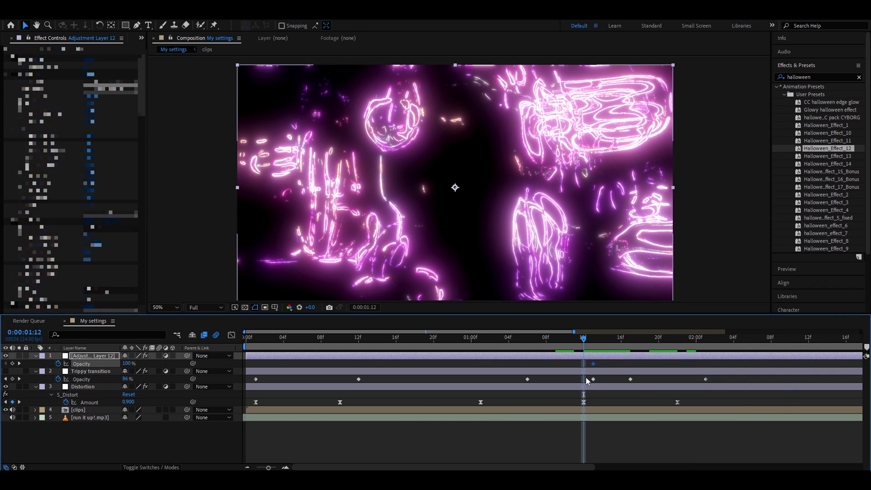
{"action": "key", "text": "Page_Down"}
{"action": "left_click_drag", "start_coordinate": [567, 347], "coordinate": [529, 357]}
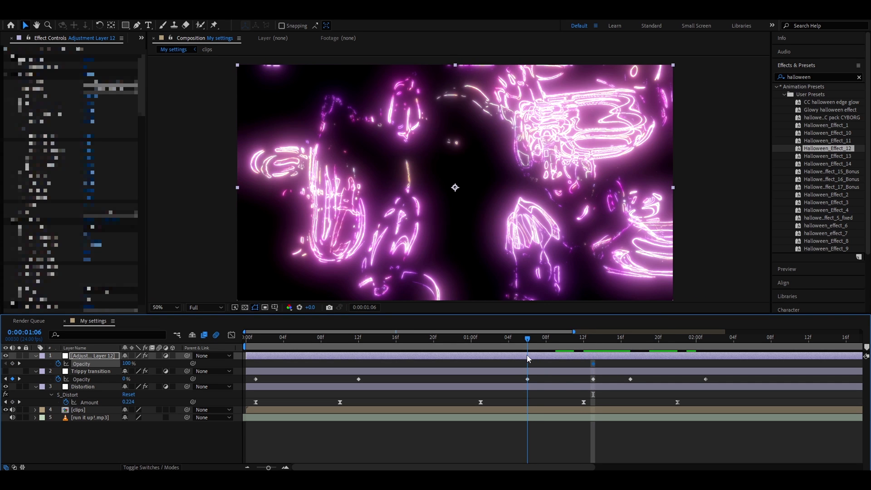
{"action": "left_click", "coordinate": [523, 356]}
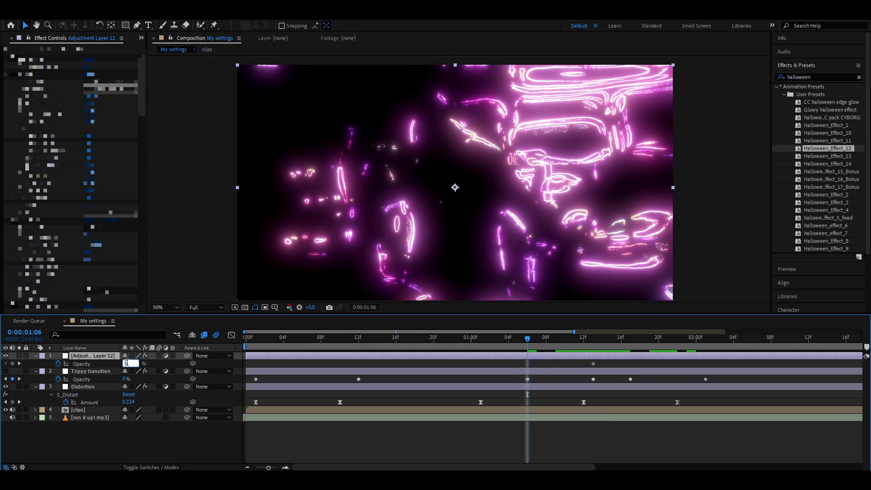
{"action": "type", "text": "0"}
{"action": "key", "text": "Return"}
Step: Hold the adjustment layer at 100% Opacity at 1:17, fading to 0% by 2:01
{"action": "left_click_drag", "start_coordinate": [546, 343], "coordinate": [705, 348]}
{"action": "left_click", "coordinate": [612, 357]}
{"action": "left_click", "coordinate": [13, 364]}
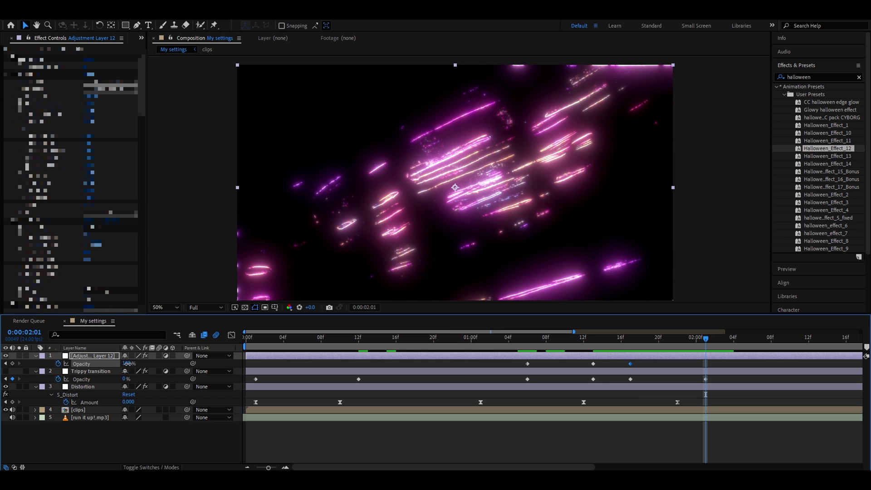
{"action": "left_click_drag", "start_coordinate": [128, 364], "coordinate": [77, 364]}
{"action": "left_click_drag", "start_coordinate": [699, 345], "coordinate": [609, 346]}
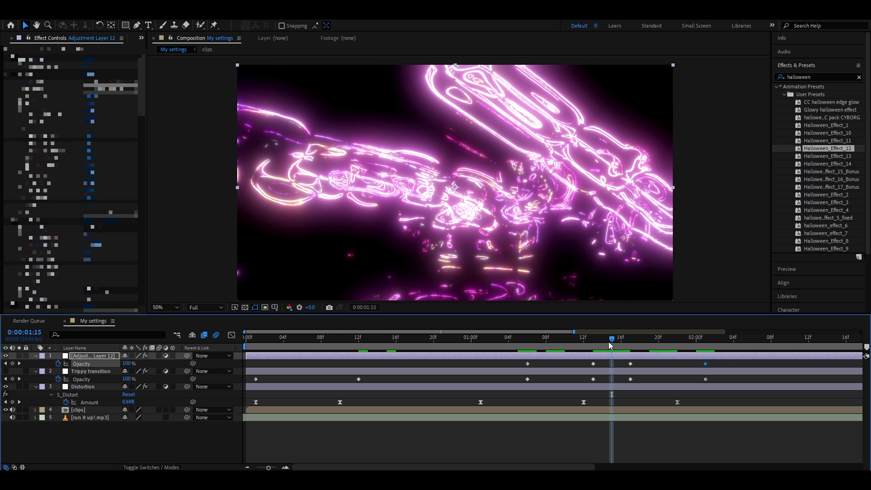
Step: Make Trippy transition visible again and select it to show its effects in Effect Controls
{"action": "left_click", "coordinate": [604, 379]}
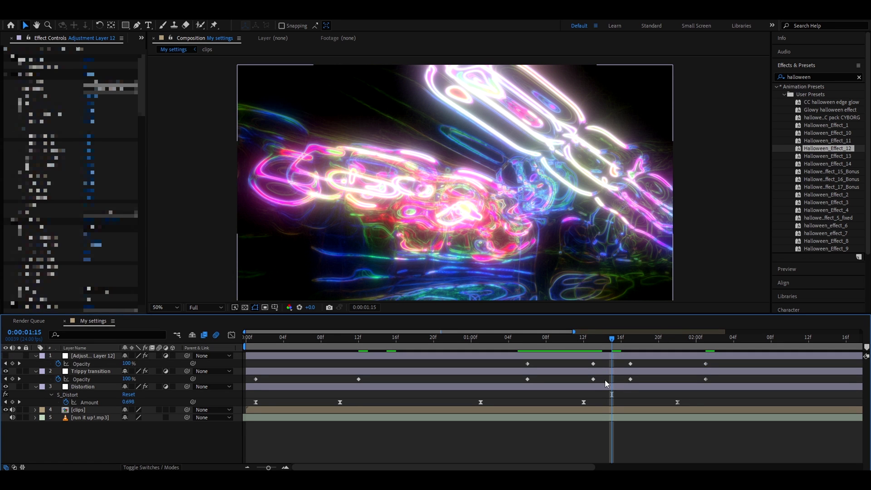